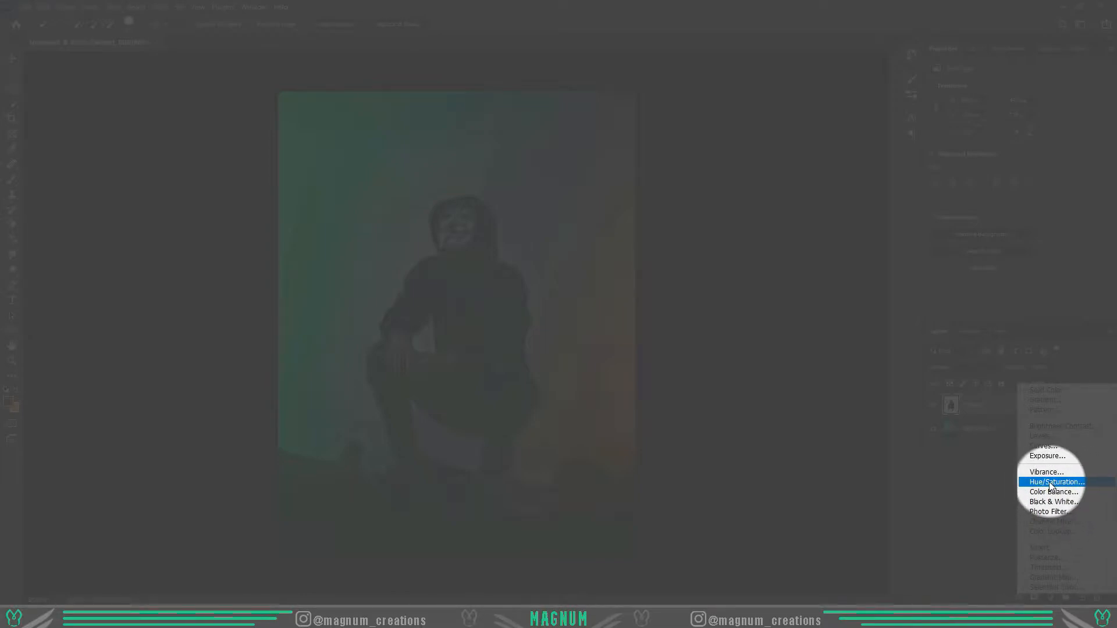
- Add a Hue/Saturation adjustment clipped to the Subject layer and colorize it with hue 153, saturation 57 and lightness +7
{"action": "left_click", "coordinate": [1051, 482]}
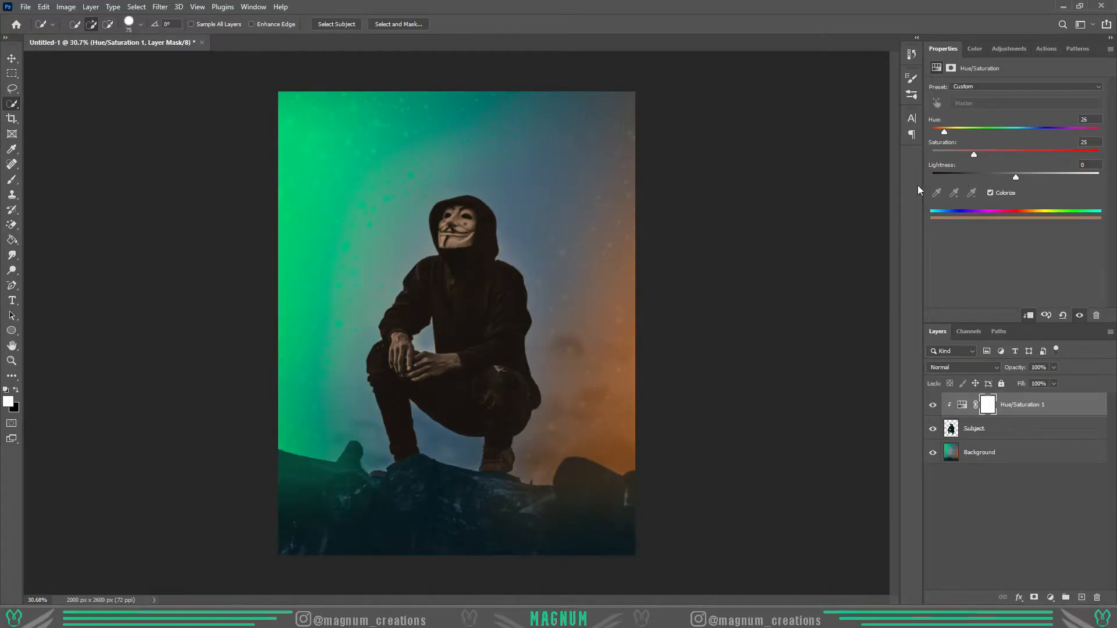
{"action": "left_click_drag", "start_coordinate": [947, 133], "coordinate": [961, 132]}
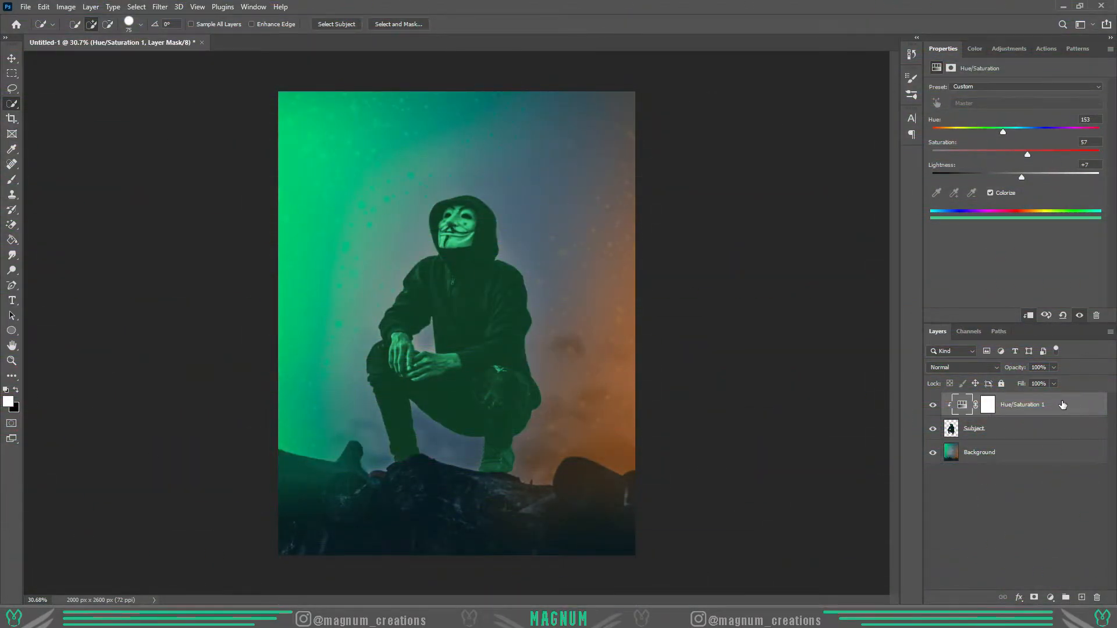
- In the adjustment layer's blending options, split the Blend If underlying-layer black point to 0 / 47
{"action": "double_click", "coordinate": [1070, 406]}
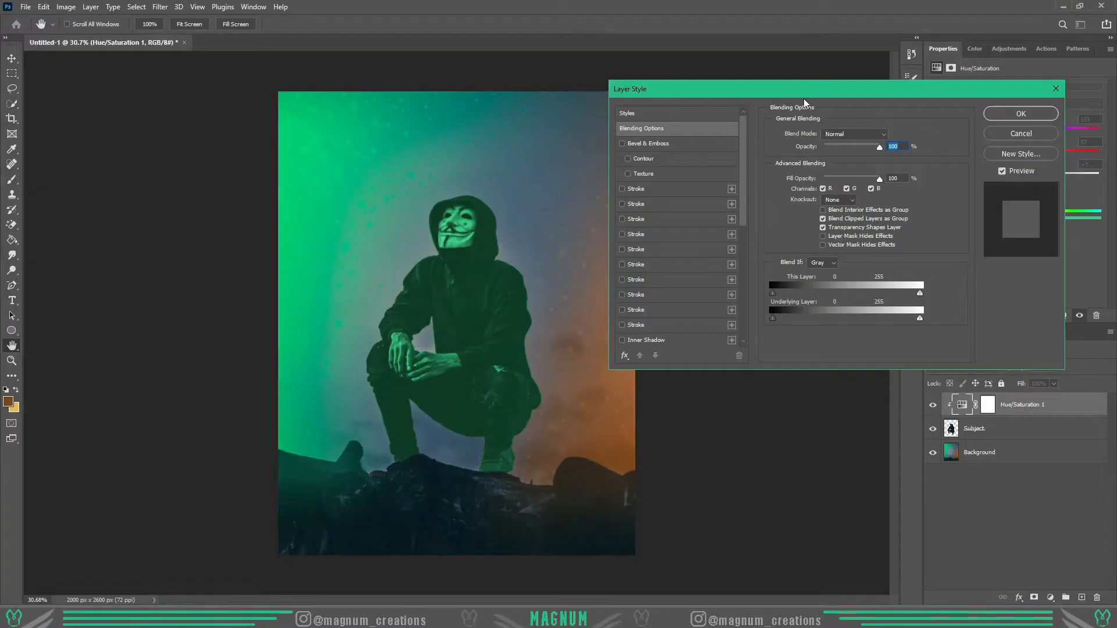
{"action": "left_click_drag", "start_coordinate": [822, 97], "coordinate": [808, 131]}
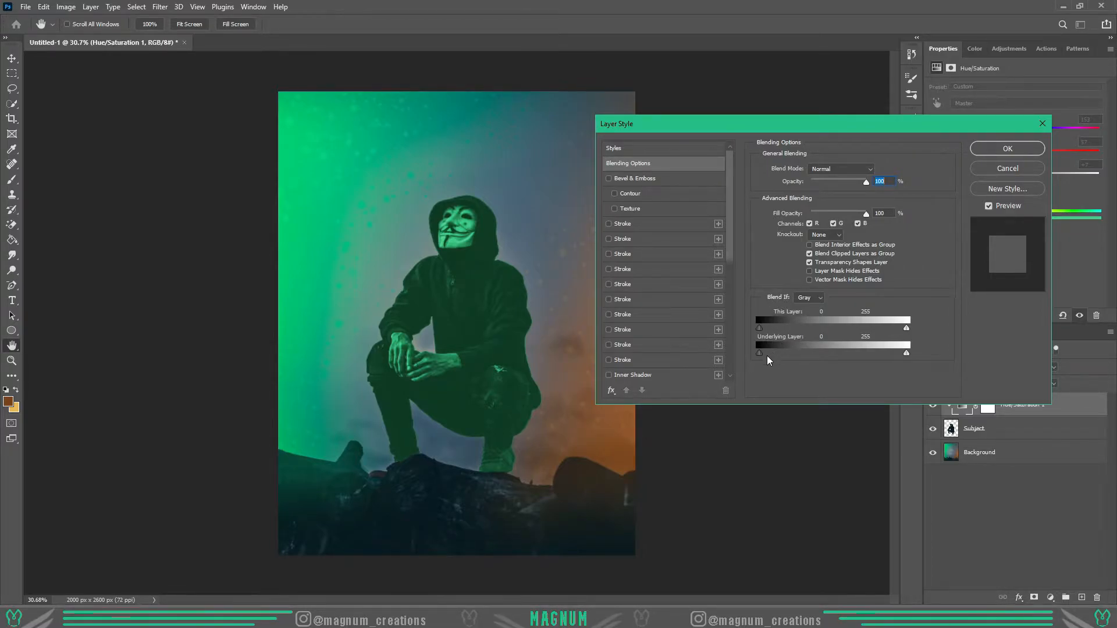
{"action": "mouse_move", "coordinate": [764, 358]}
{"action": "left_mouse_down"}
{"action": "mouse_move", "coordinate": [797, 357]}
{"action": "mouse_move", "coordinate": [761, 358]}
{"action": "left_mouse_up"}
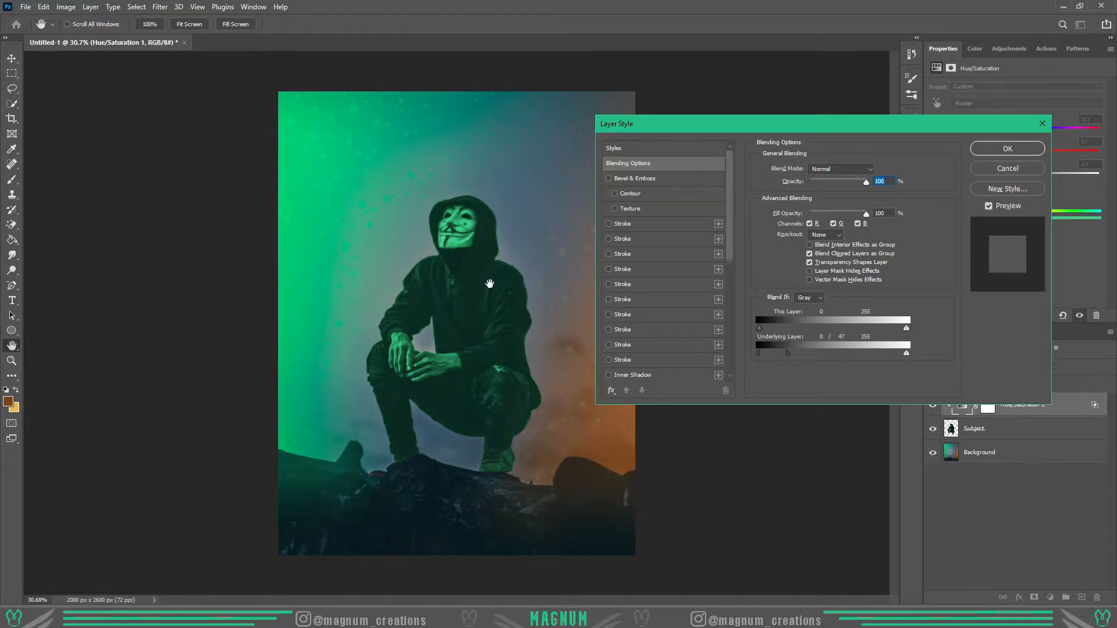
{"action": "key", "text": "Return"}
- Invert the Hue/Saturation layer's mask to black to hide the green tint
{"action": "key", "text": "w"}
{"action": "left_click", "coordinate": [989, 405]}
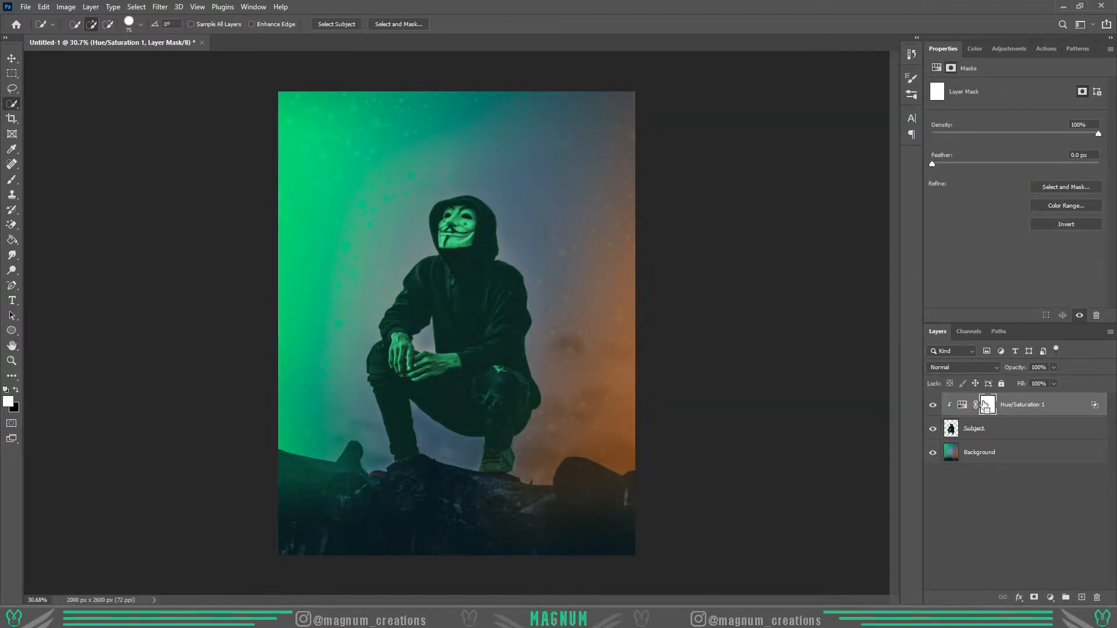
{"action": "key", "text": "ctrl+i"}
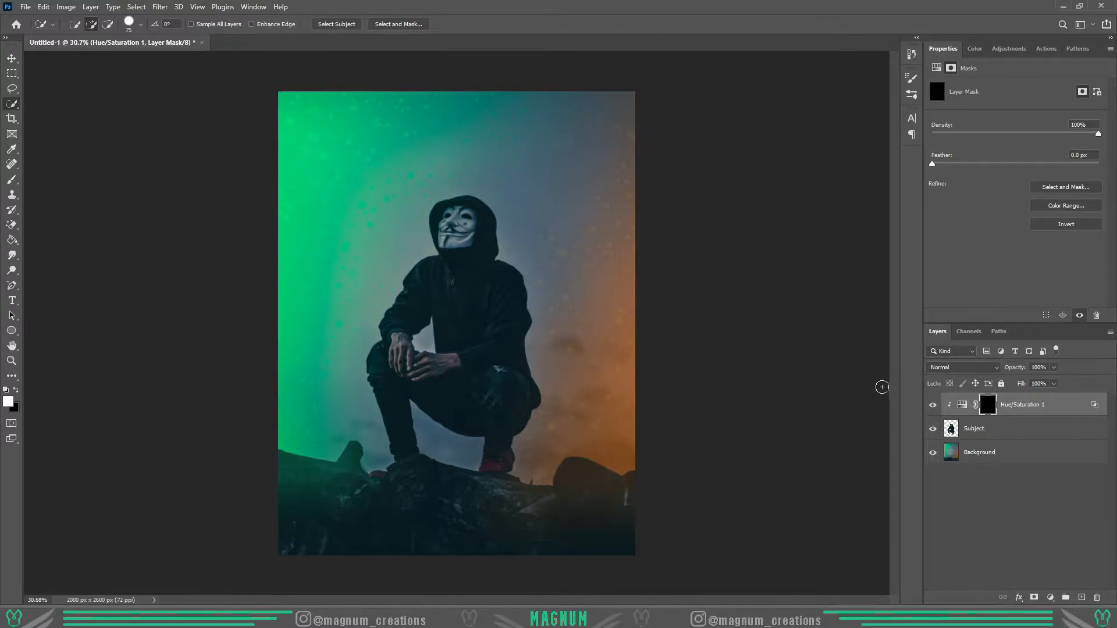
- Paint white on the mask with a Soft Round Pressure Size brush along the green-facing edge of the hood
{"action": "left_click", "coordinate": [12, 360]}
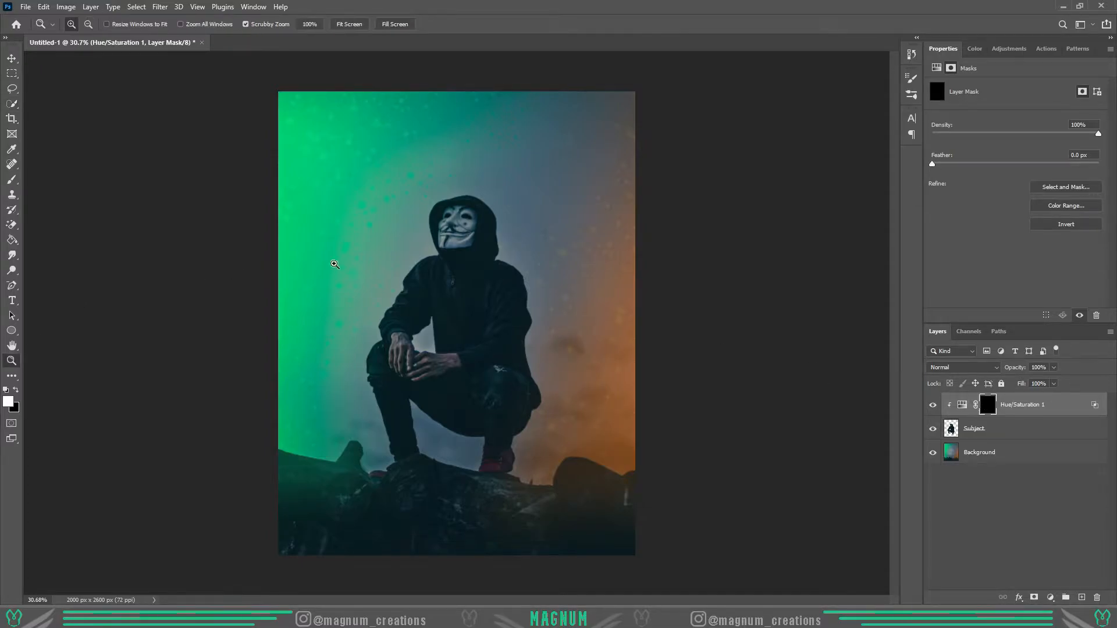
{"action": "scroll", "coordinate": [460, 238], "scroll_direction": "up", "scroll_amount": 3}
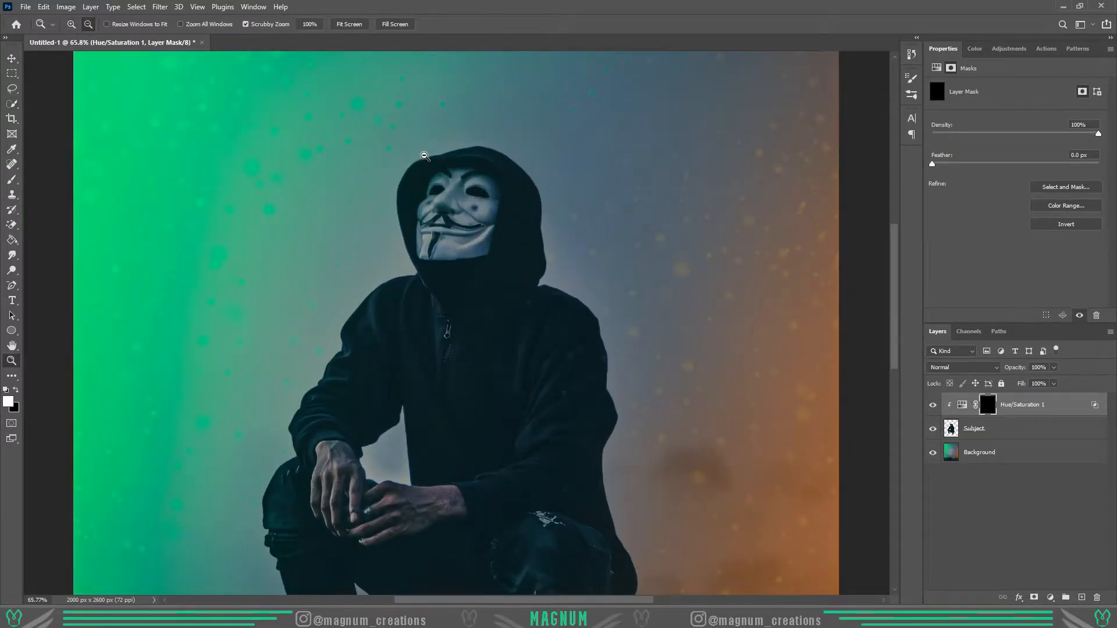
{"action": "scroll", "coordinate": [424, 156], "scroll_direction": "up", "scroll_amount": 1}
{"action": "key", "text": "b"}
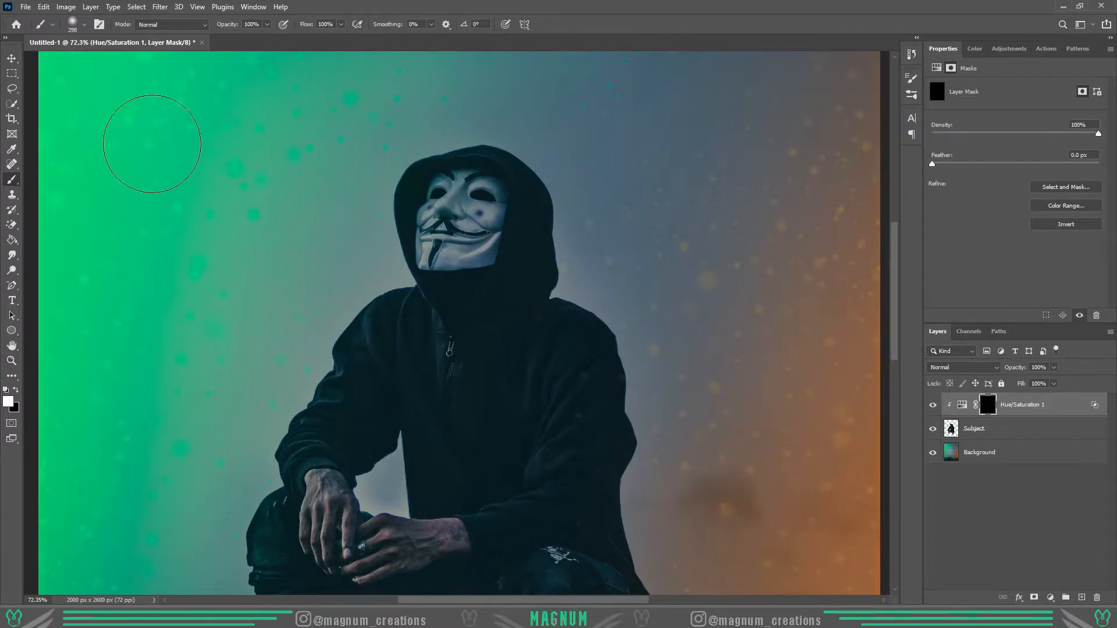
{"action": "left_click", "coordinate": [82, 30]}
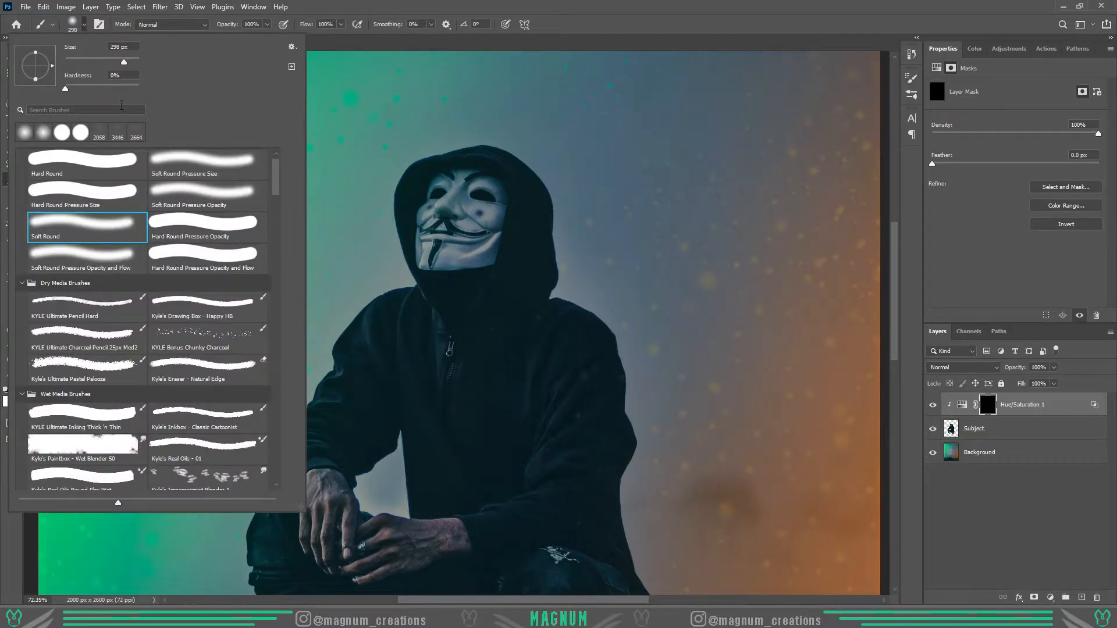
{"action": "left_click", "coordinate": [190, 159]}
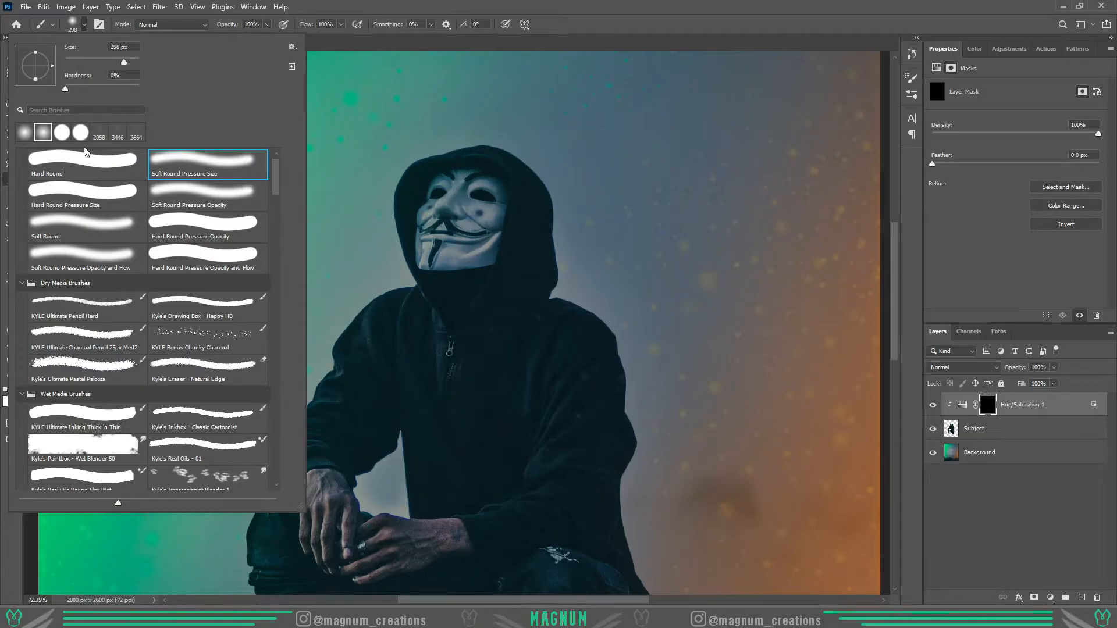
{"action": "left_click_drag", "start_coordinate": [408, 160], "coordinate": [376, 167]}
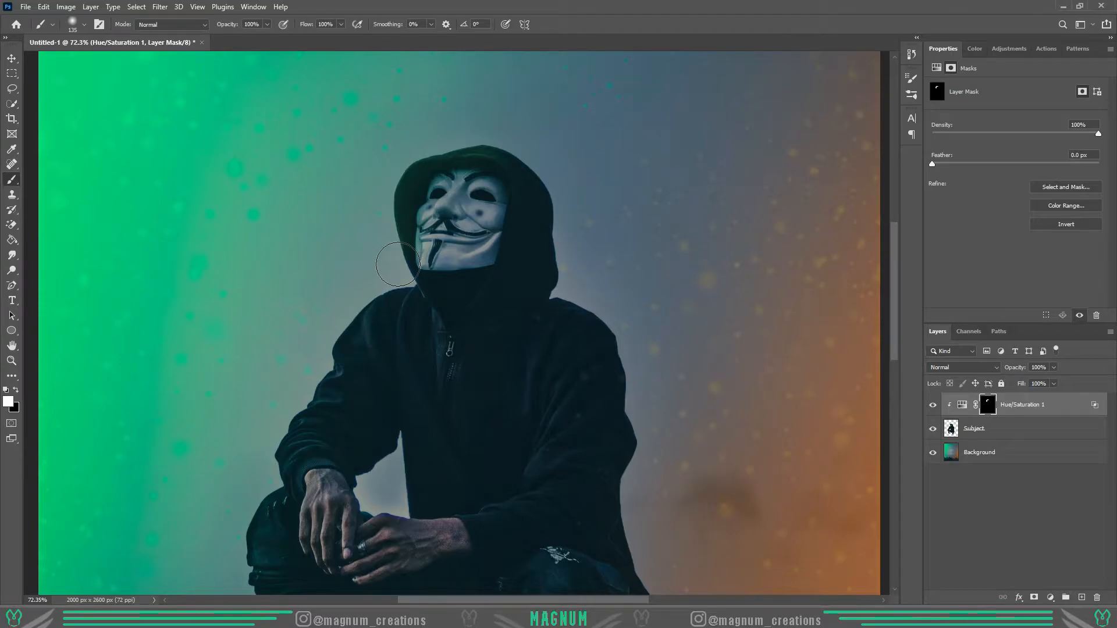
- Paint green light onto the subject's green-facing shoulder and sleeve with the 135 px soft brush
{"action": "scroll", "coordinate": [381, 295], "scroll_direction": "up", "scroll_amount": 2}
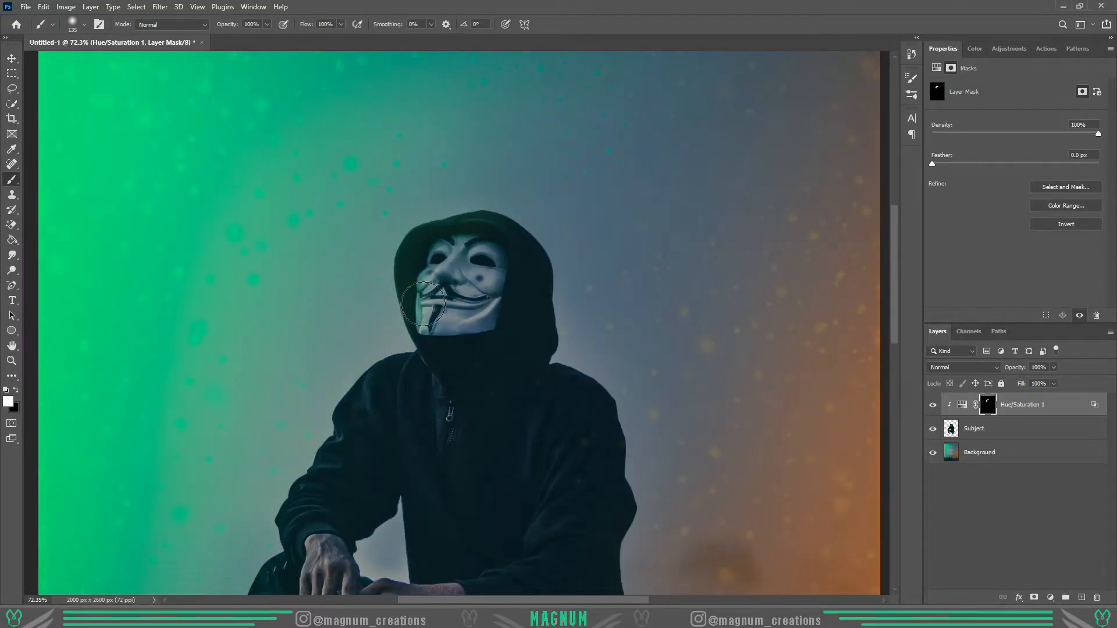
{"action": "scroll", "coordinate": [592, 309], "scroll_direction": "down", "scroll_amount": 1}
{"action": "scroll", "coordinate": [893, 263], "scroll_direction": "down", "scroll_amount": 2}
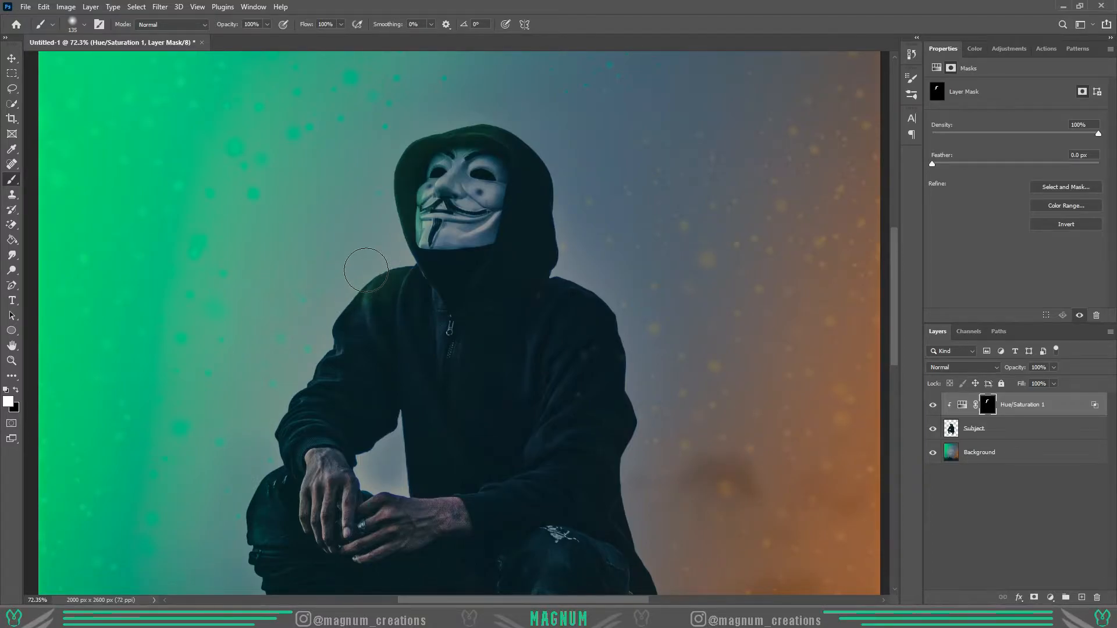
{"action": "left_click_drag", "start_coordinate": [346, 299], "coordinate": [320, 354]}
{"action": "scroll", "coordinate": [289, 373], "scroll_direction": "up", "scroll_amount": 5}
{"action": "mouse_move", "coordinate": [382, 321]}
{"action": "left_mouse_down"}
{"action": "mouse_move", "coordinate": [340, 364]}
{"action": "mouse_move", "coordinate": [312, 369]}
{"action": "mouse_move", "coordinate": [245, 456]}
{"action": "mouse_move", "coordinate": [256, 474]}
{"action": "mouse_move", "coordinate": [371, 345]}
{"action": "left_mouse_up"}
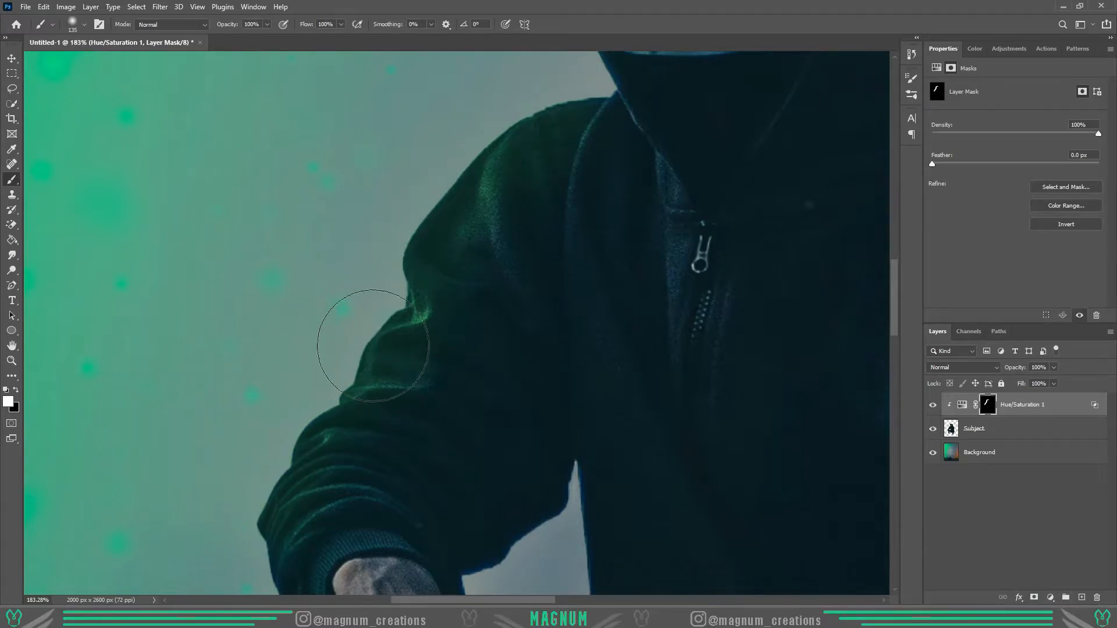
{"action": "scroll", "coordinate": [454, 325], "scroll_direction": "down", "scroll_amount": 1}
- Extend the green light over the forearm and knee, and set the adjustment to hue 152, saturation 64 and lightness +23
{"action": "key", "text": "z"}
{"action": "right_click", "coordinate": [428, 349]}
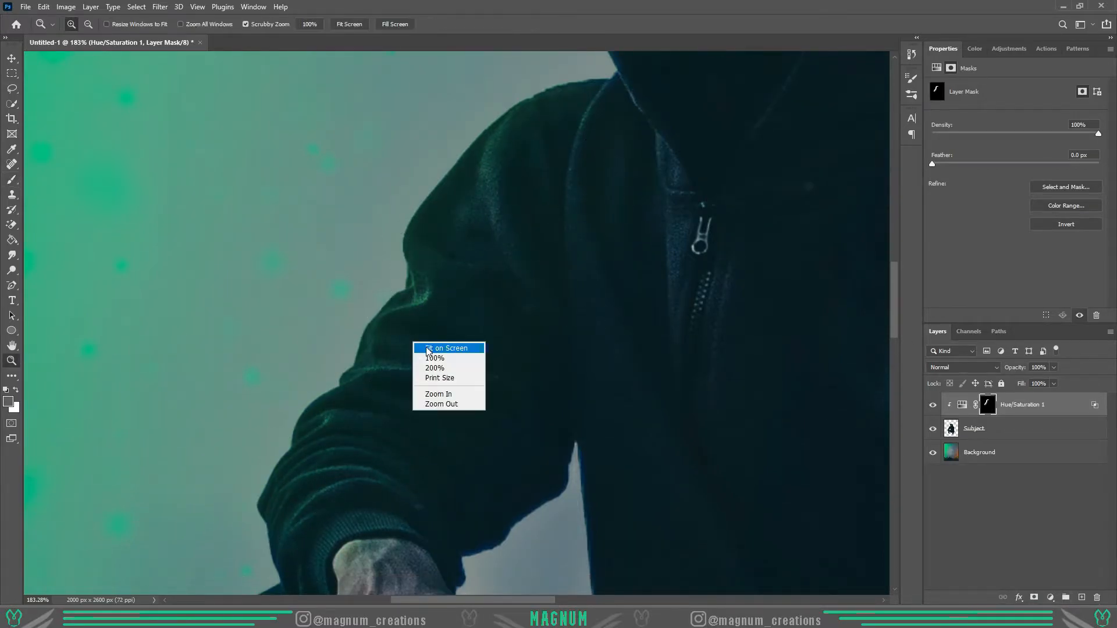
{"action": "left_click", "coordinate": [427, 347]}
{"action": "key", "text": "b"}
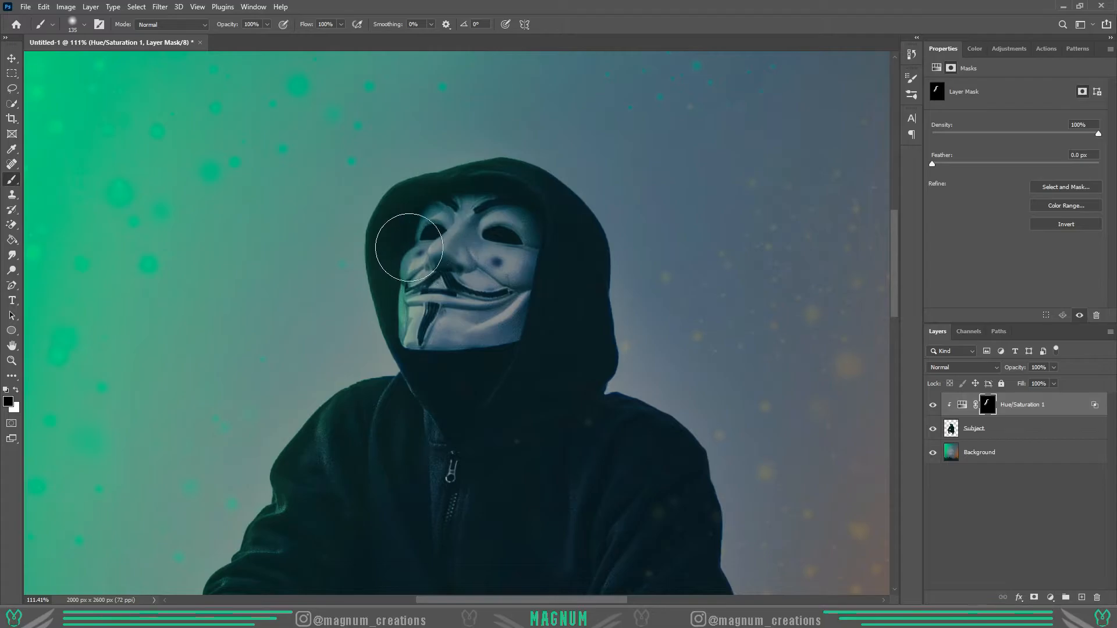
{"action": "scroll", "coordinate": [353, 291], "scroll_direction": "down", "scroll_amount": 10}
{"action": "key", "text": "bracketright"}
{"action": "key", "text": "bracketright"}
{"action": "key", "text": "bracketright"}
{"action": "key", "text": "bracketright"}
{"action": "key", "text": "bracketright"}
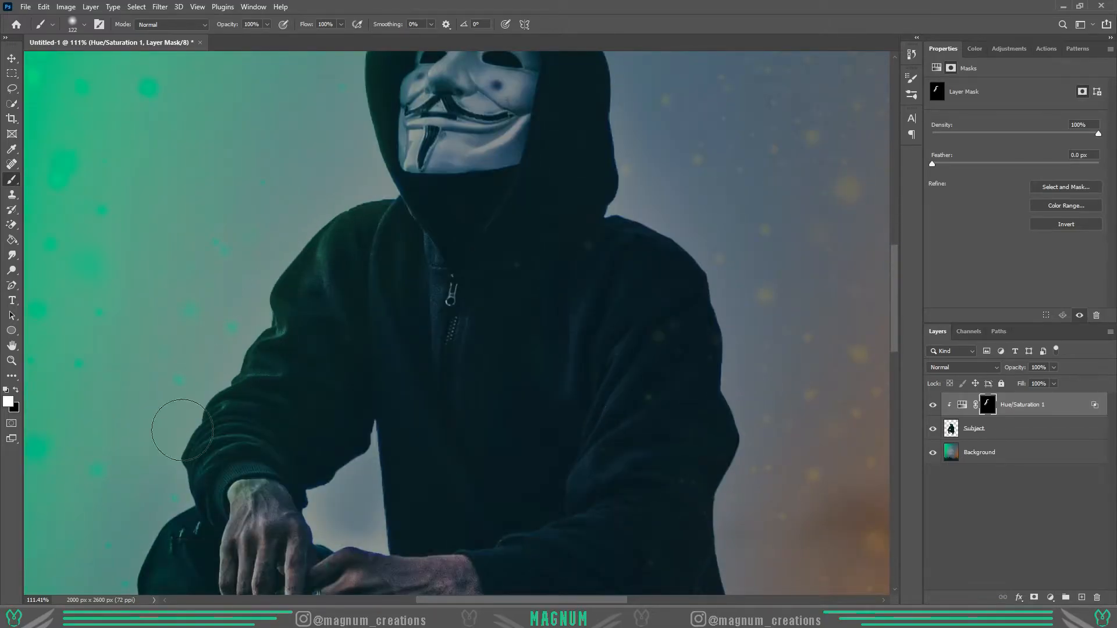
{"action": "key", "text": "ctrl+0"}
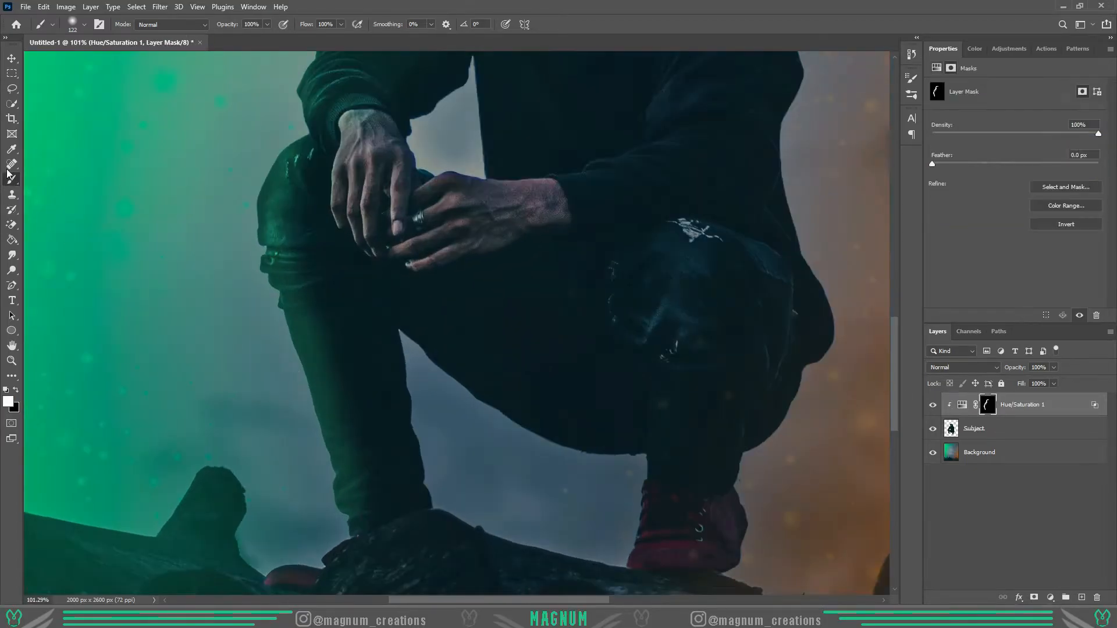
- Paint green light along the green-facing lower leg with a smaller soft brush
{"action": "key", "text": "d"}
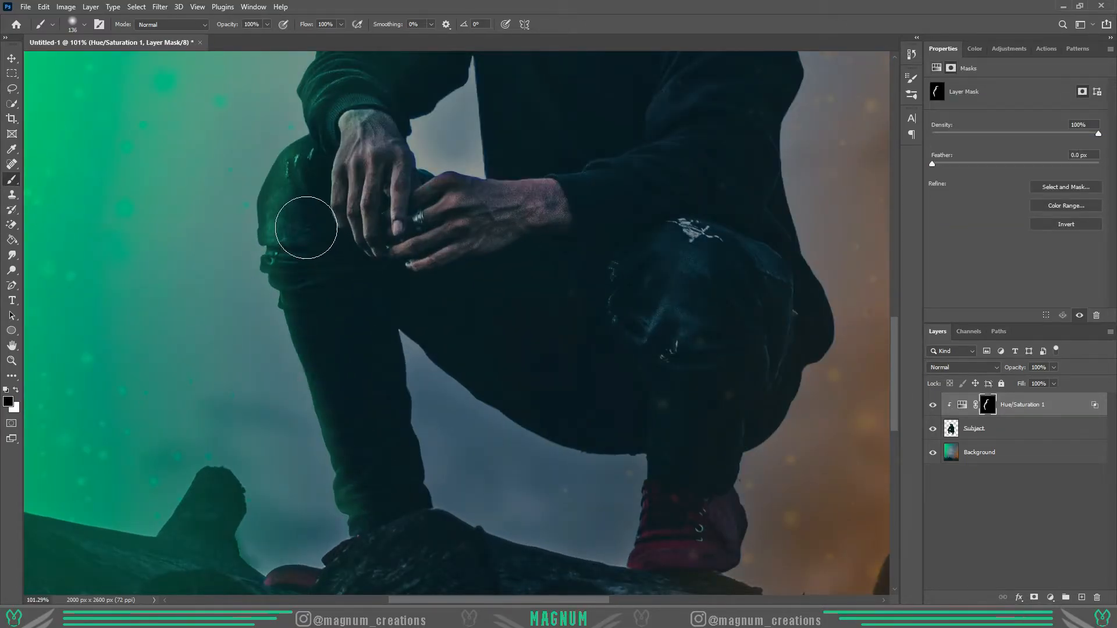
{"action": "scroll", "coordinate": [369, 487], "scroll_direction": "down", "scroll_amount": 1}
{"action": "key", "text": "bracketleft"}
{"action": "key", "text": "bracketleft"}
{"action": "key", "text": "bracketleft"}
{"action": "key", "text": "bracketleft"}
{"action": "key", "text": "bracketleft"}
{"action": "key", "text": "bracketleft"}
{"action": "key", "text": "bracketleft"}
{"action": "key", "text": "x"}
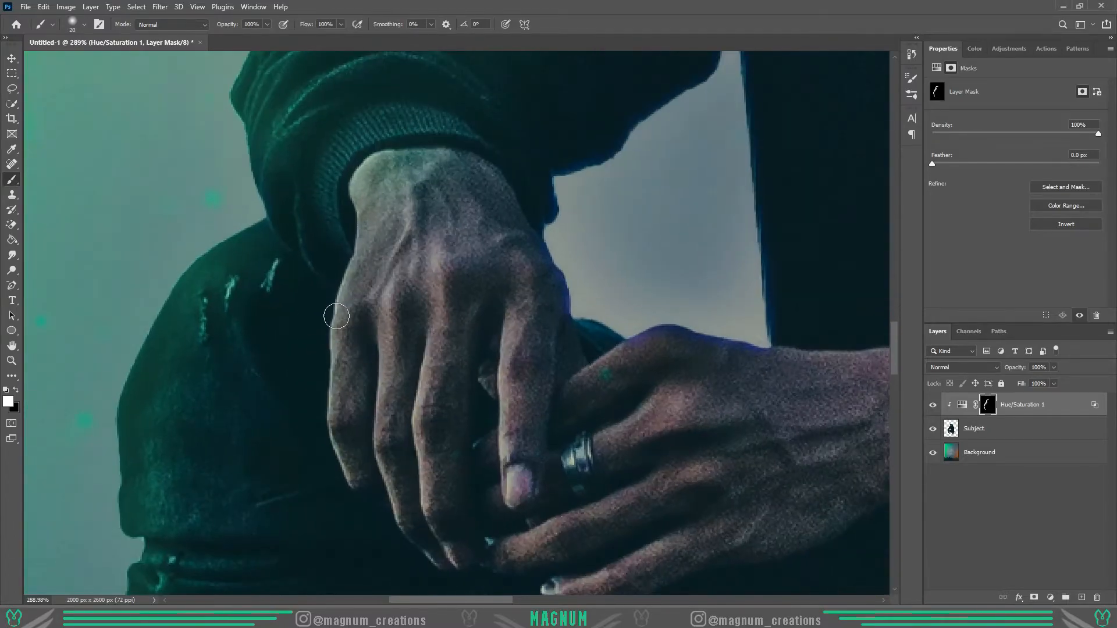
{"action": "left_click_drag", "start_coordinate": [339, 300], "coordinate": [350, 485]}
{"action": "mouse_move", "coordinate": [439, 564]}
{"action": "left_mouse_down"}
{"action": "mouse_move", "coordinate": [380, 401]}
{"action": "mouse_move", "coordinate": [385, 307]}
{"action": "left_mouse_up"}
{"action": "mouse_move", "coordinate": [434, 330]}
{"action": "left_mouse_down"}
{"action": "mouse_move", "coordinate": [431, 508]}
{"action": "mouse_move", "coordinate": [442, 536]}
{"action": "left_mouse_up"}
{"action": "mouse_move", "coordinate": [506, 501]}
{"action": "left_mouse_down"}
{"action": "mouse_move", "coordinate": [518, 298]}
{"action": "mouse_move", "coordinate": [539, 488]}
{"action": "left_mouse_up"}
- Shape the green light on the front hand and leg by painting the mask with black and white at varying brush sizes
{"action": "key", "text": "bracketright"}
{"action": "key", "text": "bracketright"}
{"action": "key", "text": "bracketright"}
{"action": "key", "text": "bracketright"}
{"action": "key", "text": "x"}
{"action": "mouse_move", "coordinate": [464, 381]}
{"action": "left_mouse_down"}
{"action": "mouse_move", "coordinate": [462, 350]}
{"action": "mouse_move", "coordinate": [469, 515]}
{"action": "left_mouse_up"}
{"action": "key", "text": "bracketleft"}
{"action": "key", "text": "bracketleft"}
{"action": "mouse_move", "coordinate": [401, 313]}
{"action": "left_mouse_down"}
{"action": "mouse_move", "coordinate": [398, 363]}
{"action": "mouse_move", "coordinate": [396, 341]}
{"action": "mouse_move", "coordinate": [432, 350]}
{"action": "mouse_move", "coordinate": [416, 540]}
{"action": "left_mouse_up"}
{"action": "left_click_drag", "start_coordinate": [402, 284], "coordinate": [439, 586]}
{"action": "key", "text": "z"}
{"action": "left_click_drag", "start_coordinate": [440, 407], "coordinate": [402, 410]}
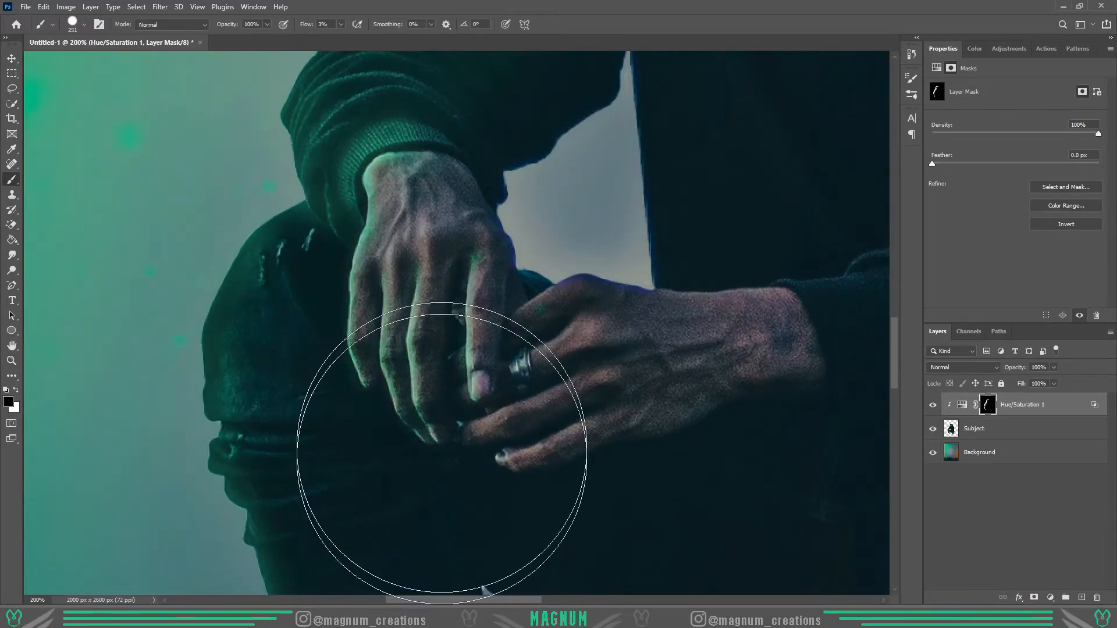
- Adjust the brush's flow and size for detail painting on the subject's face mask
{"action": "key", "text": "z"}
{"action": "right_click", "coordinate": [364, 333]}
{"action": "left_click", "coordinate": [423, 343]}
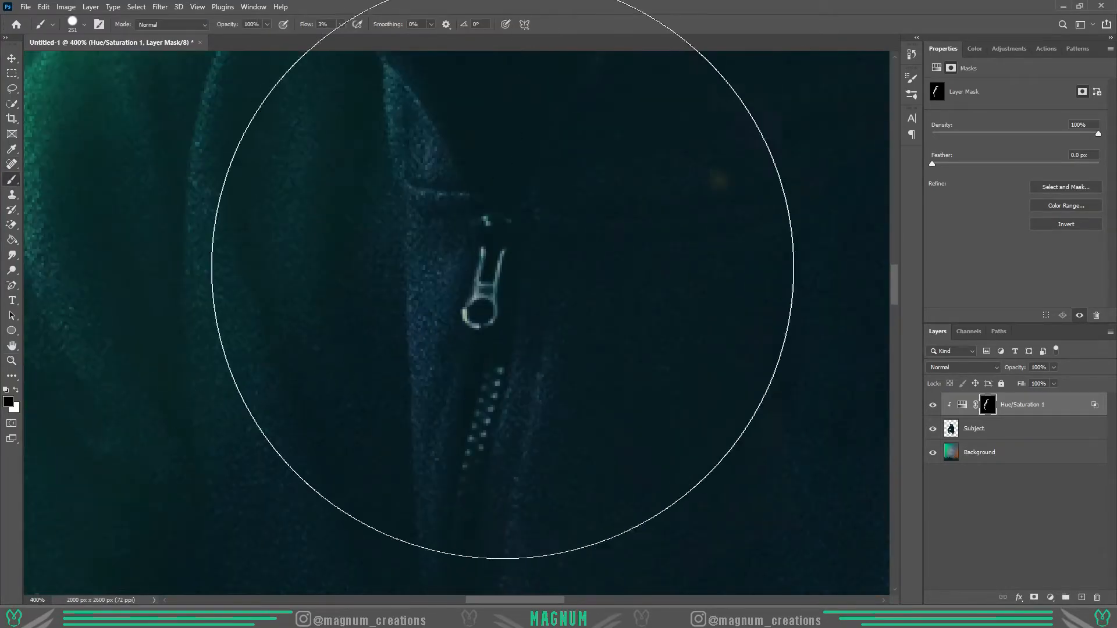
{"action": "key", "text": "bracketleft"}
{"action": "key", "text": "bracketleft"}
{"action": "key", "text": "bracketleft"}
{"action": "key", "text": "bracketleft"}
{"action": "key", "text": "bracketleft"}
{"action": "key", "text": "bracketleft"}
{"action": "key", "text": "bracketleft"}
{"action": "key", "text": "bracketleft"}
{"action": "key", "text": "bracketleft"}
{"action": "key", "text": "bracketleft"}
{"action": "key", "text": "bracketleft"}
{"action": "key", "text": "bracketleft"}
{"action": "left_click", "coordinate": [341, 24]}
{"action": "left_click_drag", "start_coordinate": [339, 37], "coordinate": [401, 39]}
{"action": "key", "text": "bracketleft"}
{"action": "key", "text": "bracketleft"}
{"action": "key", "text": "bracketleft"}
{"action": "key", "text": "bracketleft"}
{"action": "key", "text": "bracketleft"}
{"action": "key", "text": "bracketleft"}
{"action": "key", "text": "bracketleft"}
{"action": "key", "text": "bracketleft"}
{"action": "key", "text": "bracketright"}
{"action": "key", "text": "bracketright"}
{"action": "key", "text": "bracketright"}
{"action": "key", "text": "bracketright"}
{"action": "key", "text": "bracketright"}
{"action": "key", "text": "bracketright"}
{"action": "key", "text": "bracketright"}
{"action": "key", "text": "bracketright"}
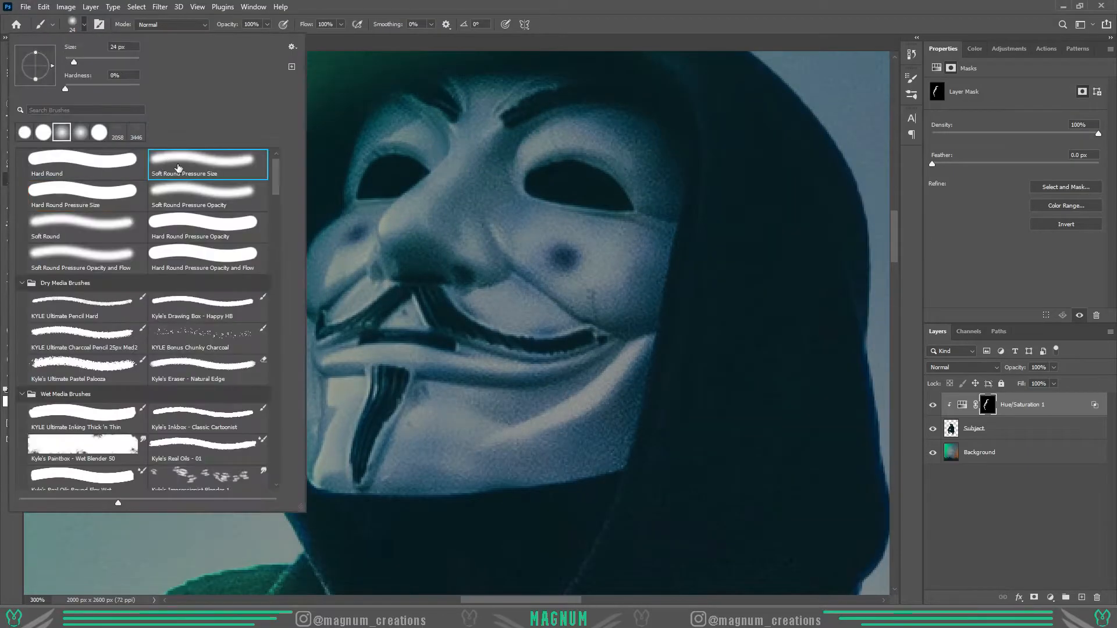
- Paint green light on the face mask's nose and far cheek with a small soft brush
{"action": "mouse_move", "coordinate": [454, 129]}
{"action": "left_mouse_down"}
{"action": "mouse_move", "coordinate": [388, 256]}
{"action": "mouse_move", "coordinate": [433, 248]}
{"action": "mouse_move", "coordinate": [484, 154]}
{"action": "mouse_move", "coordinate": [457, 102]}
{"action": "left_mouse_up"}
{"action": "right_click", "coordinate": [430, 260]}
{"action": "key", "text": "Escape"}
{"action": "key", "text": "bracketright"}
{"action": "key", "text": "bracketright"}
{"action": "key", "text": "bracketright"}
{"action": "key", "text": "bracketright"}
{"action": "key", "text": "bracketleft"}
{"action": "key", "text": "bracketleft"}
{"action": "key", "text": "bracketleft"}
{"action": "key", "text": "bracketleft"}
{"action": "key", "text": "bracketleft"}
{"action": "key", "text": "bracketleft"}
{"action": "mouse_move", "coordinate": [379, 204]}
{"action": "left_mouse_down"}
{"action": "mouse_move", "coordinate": [366, 259]}
{"action": "mouse_move", "coordinate": [381, 277]}
{"action": "mouse_move", "coordinate": [400, 287]}
{"action": "mouse_move", "coordinate": [429, 240]}
{"action": "left_mouse_up"}
{"action": "key", "text": "x"}
{"action": "key", "text": "x"}
- Paint green highlights around the far eye socket and along the far cheek crease of the face mask
{"action": "key", "text": "x"}
{"action": "left_click_drag", "start_coordinate": [573, 256], "coordinate": [618, 291]}
{"action": "key", "text": "x"}
{"action": "mouse_move", "coordinate": [586, 191]}
{"action": "left_mouse_down"}
{"action": "mouse_move", "coordinate": [466, 295]}
{"action": "mouse_move", "coordinate": [524, 344]}
{"action": "left_mouse_up"}
{"action": "key", "text": "x"}
{"action": "mouse_move", "coordinate": [635, 351]}
{"action": "left_mouse_down"}
{"action": "mouse_move", "coordinate": [490, 432]}
{"action": "mouse_move", "coordinate": [601, 348]}
{"action": "left_mouse_up"}
{"action": "key", "text": "x"}
{"action": "mouse_move", "coordinate": [682, 361]}
{"action": "left_mouse_down"}
{"action": "mouse_move", "coordinate": [634, 425]}
{"action": "mouse_move", "coordinate": [576, 471]}
{"action": "left_mouse_up"}
{"action": "key", "text": "x"}
{"action": "key", "text": "x"}
{"action": "right_click", "coordinate": [597, 181], "text": "alt"}
{"action": "mouse_move", "coordinate": [542, 162]}
{"action": "left_mouse_down"}
{"action": "mouse_move", "coordinate": [619, 110]}
{"action": "mouse_move", "coordinate": [556, 110]}
{"action": "left_mouse_up"}
- Paint green light on the chin beside the goatee and along the lower lip, undoing the last stray stroke
{"action": "key", "text": "x"}
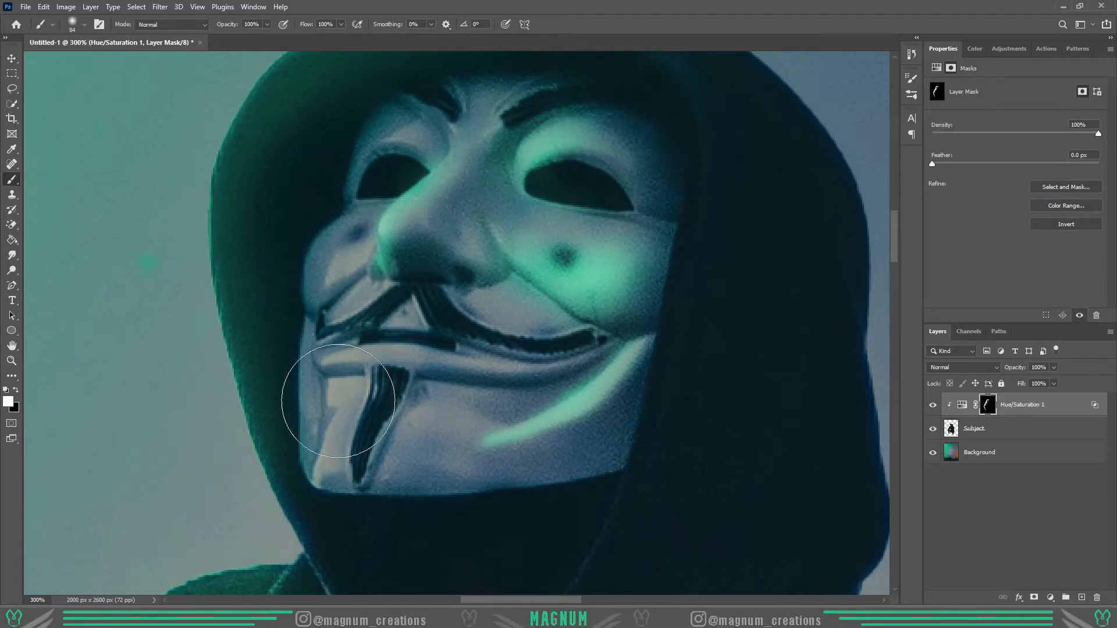
{"action": "left_click_drag", "start_coordinate": [346, 366], "coordinate": [333, 448]}
{"action": "key", "text": "x"}
{"action": "left_click_drag", "start_coordinate": [407, 448], "coordinate": [372, 401]}
{"action": "right_click", "coordinate": [517, 366], "text": "alt"}
{"action": "key", "text": "x"}
{"action": "mouse_move", "coordinate": [515, 264]}
{"action": "left_mouse_down"}
{"action": "mouse_move", "coordinate": [602, 327]}
{"action": "mouse_move", "coordinate": [508, 365]}
{"action": "mouse_move", "coordinate": [405, 354]}
{"action": "mouse_move", "coordinate": [598, 349]}
{"action": "mouse_move", "coordinate": [579, 380]}
{"action": "mouse_move", "coordinate": [551, 392]}
{"action": "left_mouse_up"}
{"action": "key", "text": "ctrl+z"}
- Paint green light on the near cheek beside the face mask's nose with a smaller brush
{"action": "key", "text": "x"}
{"action": "right_click", "coordinate": [414, 354], "text": "alt"}
{"action": "right_click", "coordinate": [598, 349], "text": "alt"}
{"action": "key", "text": "x"}
{"action": "left_click_drag", "start_coordinate": [363, 287], "coordinate": [325, 311]}
{"action": "key", "text": "x"}
{"action": "left_click_drag", "start_coordinate": [359, 266], "coordinate": [309, 295]}
{"action": "right_click", "coordinate": [342, 255], "text": "alt"}
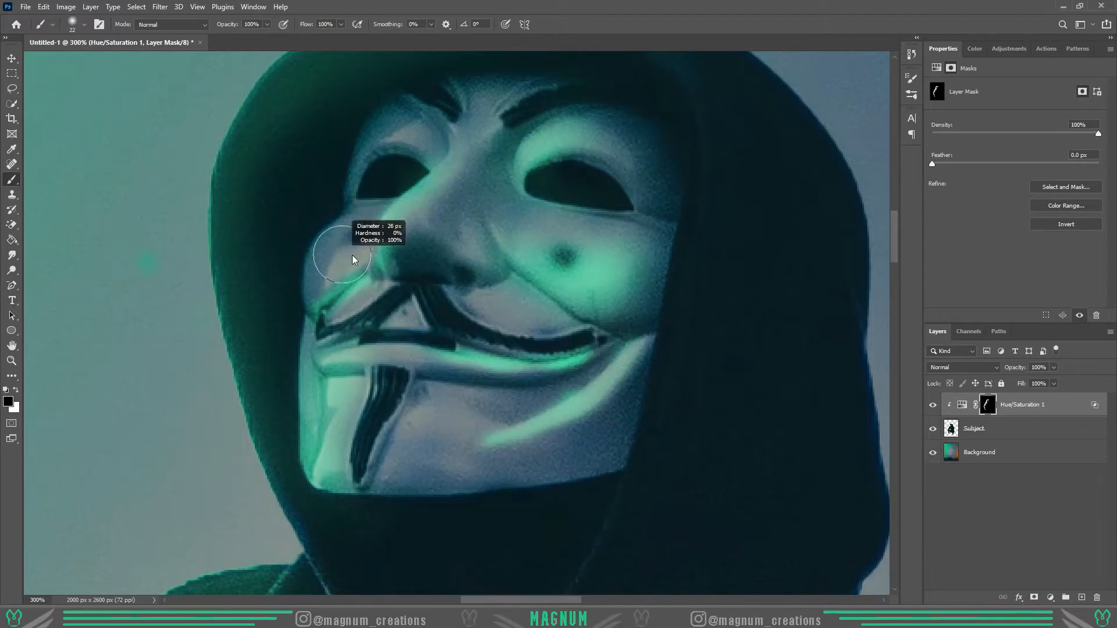
{"action": "key", "text": "x"}
{"action": "left_click_drag", "start_coordinate": [367, 256], "coordinate": [336, 284]}
{"action": "key", "text": "x"}
{"action": "key", "text": "x"}
{"action": "left_click_drag", "start_coordinate": [512, 240], "coordinate": [495, 217]}
- Paint a green highlight along the face mask's lower jaw edge and chin, correcting it with black
{"action": "key", "text": "x"}
{"action": "left_click_drag", "start_coordinate": [538, 232], "coordinate": [474, 212]}
{"action": "key", "text": "ctrl+z"}
{"action": "key", "text": "ctrl+z"}
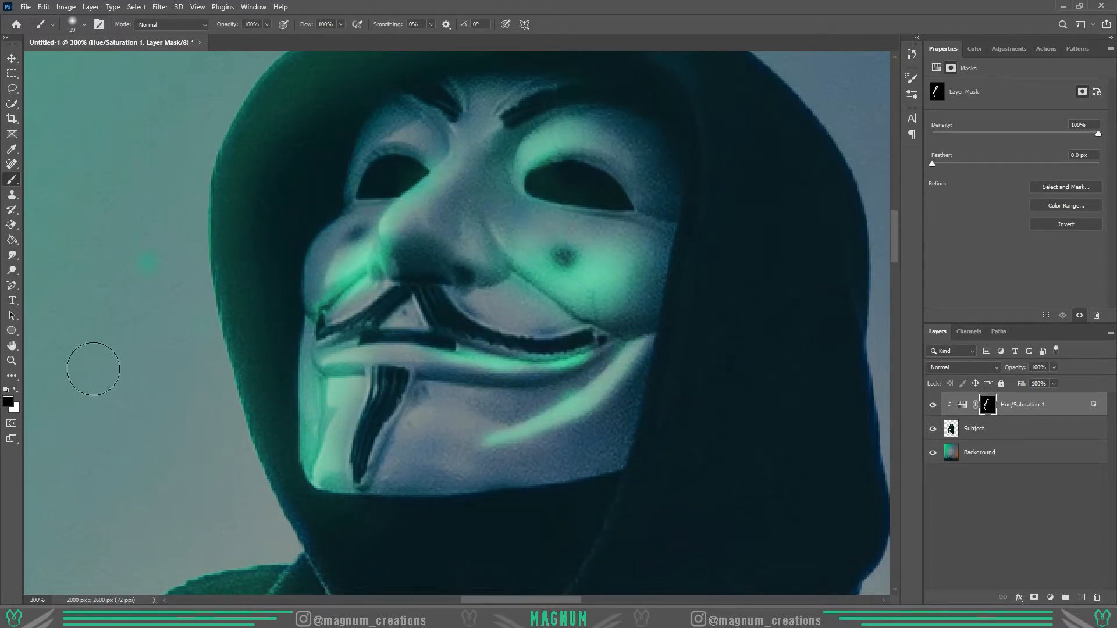
{"action": "left_click", "coordinate": [12, 361]}
{"action": "key", "text": "ctrl+0"}
{"action": "left_click", "coordinate": [460, 225]}
{"action": "left_click", "coordinate": [460, 226]}
{"action": "key", "text": "b"}
{"action": "right_click", "coordinate": [383, 393], "text": "alt"}
{"action": "key", "text": "x"}
{"action": "mouse_move", "coordinate": [375, 387]}
{"action": "left_mouse_down"}
{"action": "mouse_move", "coordinate": [388, 397]}
{"action": "mouse_move", "coordinate": [605, 372]}
{"action": "left_mouse_up"}
{"action": "key", "text": "x"}
{"action": "mouse_move", "coordinate": [617, 341]}
{"action": "left_mouse_down"}
{"action": "mouse_move", "coordinate": [362, 381]}
{"action": "mouse_move", "coordinate": [335, 355]}
{"action": "mouse_move", "coordinate": [445, 373]}
{"action": "left_mouse_up"}
{"action": "right_click", "coordinate": [601, 348], "text": "alt"}
{"action": "left_click_drag", "start_coordinate": [590, 364], "coordinate": [428, 381]}
{"action": "key", "text": "x"}
{"action": "mouse_move", "coordinate": [353, 408]}
{"action": "left_mouse_down"}
{"action": "mouse_move", "coordinate": [297, 434]}
{"action": "mouse_move", "coordinate": [358, 430]}
{"action": "left_mouse_up"}
- Paint green light around both eye sockets and refine it on the far cheek of the face mask
{"action": "key", "text": "x"}
{"action": "scroll", "coordinate": [306, 349], "scroll_direction": "up", "scroll_amount": 3}
{"action": "key", "text": "x"}
{"action": "left_click_drag", "start_coordinate": [436, 247], "coordinate": [418, 283]}
{"action": "key", "text": "x"}
{"action": "key", "text": "x"}
{"action": "left_click_drag", "start_coordinate": [505, 285], "coordinate": [585, 273]}
{"action": "key", "text": "x"}
{"action": "left_click_drag", "start_coordinate": [582, 291], "coordinate": [545, 320]}
- Set the brush flow to 33% and softly refine the green light around the face mask's mouth and jaw
{"action": "key", "text": "x"}
{"action": "mouse_move", "coordinate": [368, 259]}
{"action": "left_mouse_down"}
{"action": "mouse_move", "coordinate": [416, 253]}
{"action": "mouse_move", "coordinate": [408, 228]}
{"action": "left_mouse_up"}
{"action": "key", "text": "z"}
{"action": "right_click", "coordinate": [386, 354]}
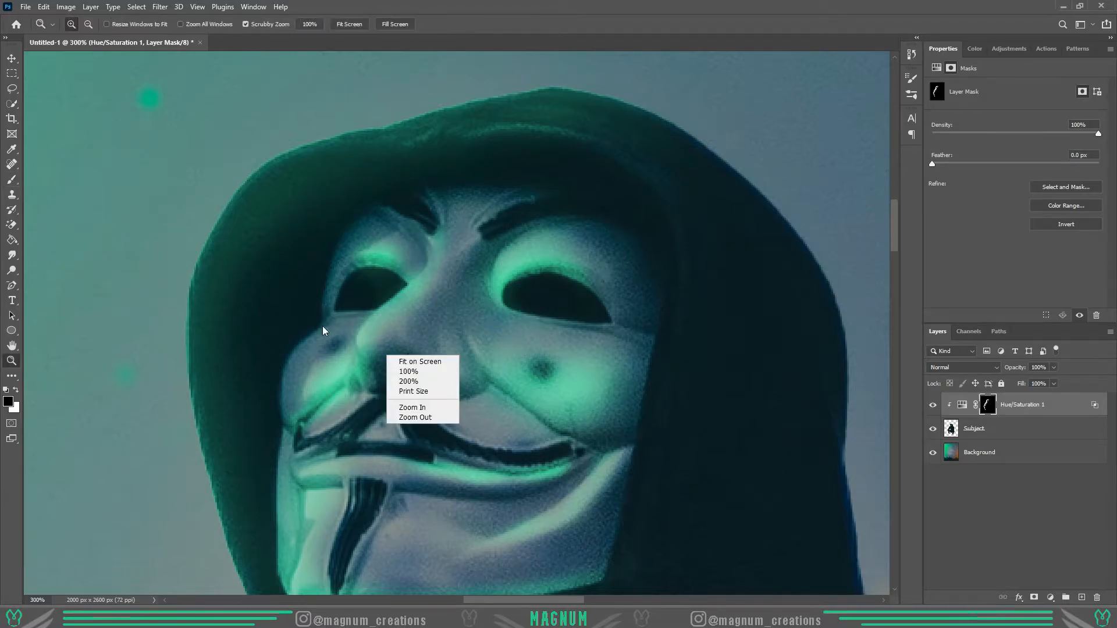
{"action": "left_click", "coordinate": [423, 363]}
{"action": "triple_click", "coordinate": [451, 158]}
{"action": "left_click", "coordinate": [450, 159]}
{"action": "key", "text": "b"}
{"action": "key", "text": "x"}
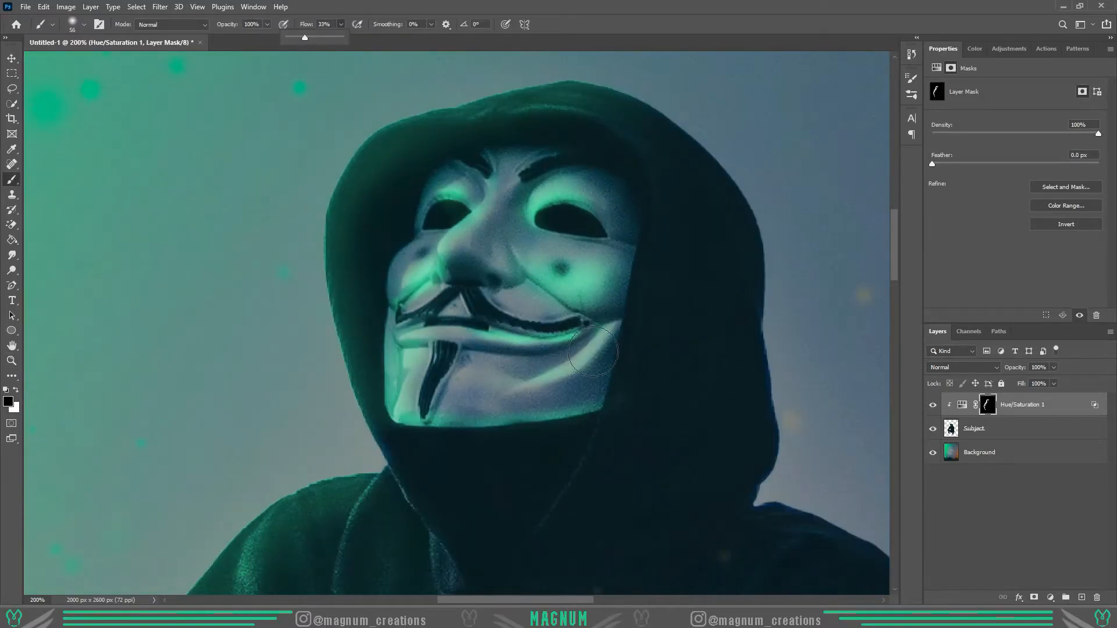
{"action": "mouse_move", "coordinate": [398, 356]}
{"action": "left_mouse_down"}
{"action": "mouse_move", "coordinate": [469, 409]}
{"action": "mouse_move", "coordinate": [602, 414]}
{"action": "left_mouse_up"}
{"action": "key", "text": "x"}
{"action": "left_click_drag", "start_coordinate": [602, 431], "coordinate": [454, 436]}
{"action": "key", "text": "x"}
{"action": "mouse_move", "coordinate": [485, 335]}
{"action": "left_mouse_down"}
{"action": "mouse_move", "coordinate": [566, 314]}
{"action": "mouse_move", "coordinate": [603, 323]}
{"action": "left_mouse_up"}
{"action": "key", "text": "z"}
{"action": "right_click", "coordinate": [536, 393]}
{"action": "left_click", "coordinate": [570, 401]}
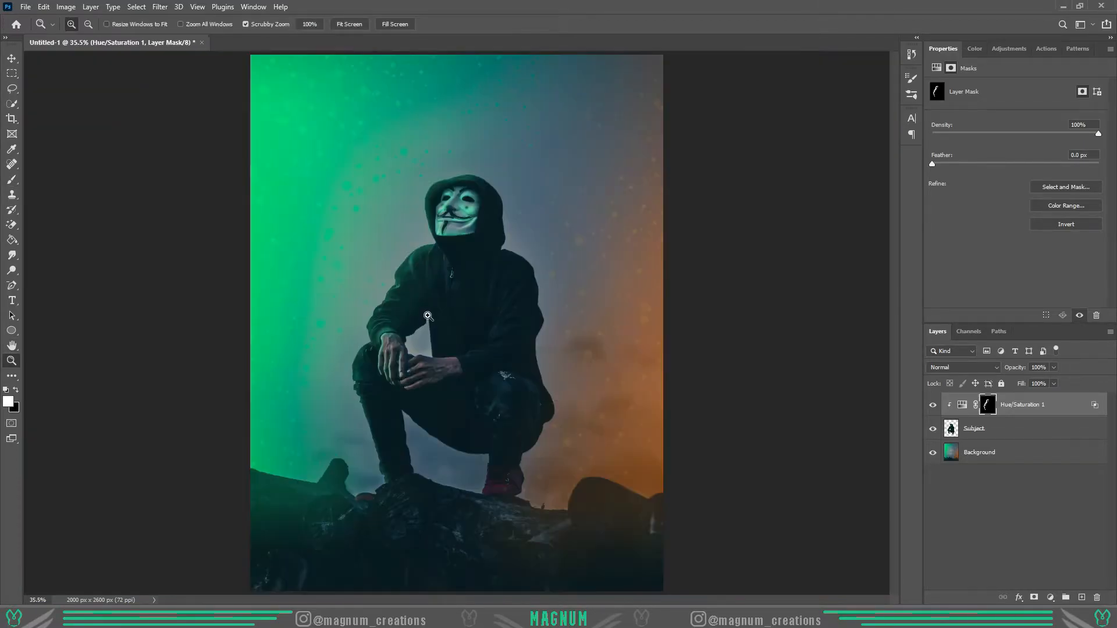
- Refine the green light along the subject's green-side knee and trouser leg, alternating white and black brush strokes
{"action": "triple_click", "coordinate": [357, 355]}
{"action": "key", "text": "b"}
{"action": "scroll", "coordinate": [370, 306], "scroll_direction": "up", "scroll_amount": 1}
{"action": "key", "text": "x"}
{"action": "left_click_drag", "start_coordinate": [528, 222], "coordinate": [556, 219]}
{"action": "left_click_drag", "start_coordinate": [340, 25], "coordinate": [387, 34]}
{"action": "left_click_drag", "start_coordinate": [559, 186], "coordinate": [490, 285]}
{"action": "mouse_move", "coordinate": [489, 285]}
{"action": "left_mouse_down"}
{"action": "mouse_move", "coordinate": [455, 314]}
{"action": "mouse_move", "coordinate": [446, 352]}
{"action": "left_mouse_up"}
{"action": "key", "text": "x"}
{"action": "key", "text": "x"}
{"action": "left_click_drag", "start_coordinate": [486, 203], "coordinate": [536, 137]}
{"action": "key", "text": "x"}
{"action": "left_click_drag", "start_coordinate": [472, 179], "coordinate": [515, 137]}
{"action": "key", "text": "x"}
{"action": "left_click_drag", "start_coordinate": [526, 172], "coordinate": [551, 172]}
{"action": "scroll", "coordinate": [326, 285], "scroll_direction": "down", "scroll_amount": 3}
- Paint green light along the folds of the hoodie's orange-side sleeve and forearm, correcting it with black
{"action": "key", "text": "x"}
{"action": "scroll", "coordinate": [373, 349], "scroll_direction": "down", "scroll_amount": 3}
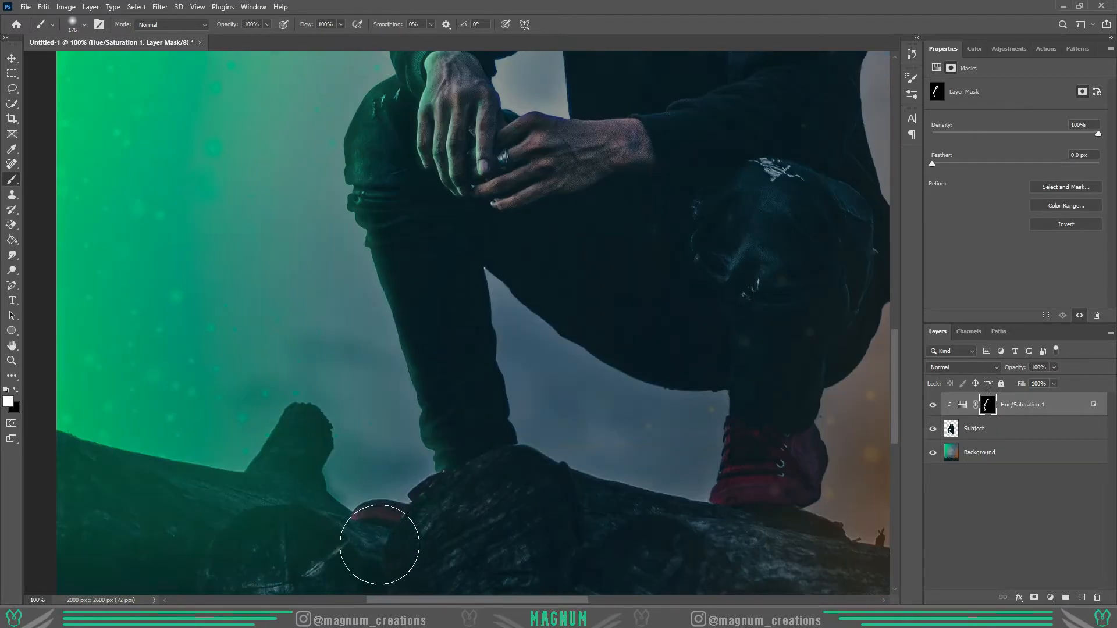
{"action": "scroll", "coordinate": [602, 423], "scroll_direction": "up", "scroll_amount": 5}
{"action": "mouse_move", "coordinate": [608, 203]}
{"action": "left_mouse_down"}
{"action": "mouse_move", "coordinate": [662, 282]}
{"action": "mouse_move", "coordinate": [601, 331]}
{"action": "left_mouse_up"}
{"action": "key", "text": "x"}
{"action": "scroll", "coordinate": [580, 426], "scroll_direction": "up", "scroll_amount": 2}
{"action": "key", "text": "x"}
{"action": "mouse_move", "coordinate": [575, 260]}
{"action": "left_mouse_down"}
{"action": "mouse_move", "coordinate": [503, 440]}
{"action": "mouse_move", "coordinate": [377, 491]}
{"action": "left_mouse_up"}
{"action": "key", "text": "x"}
{"action": "mouse_move", "coordinate": [388, 449]}
{"action": "left_mouse_down"}
{"action": "mouse_move", "coordinate": [464, 431]}
{"action": "mouse_move", "coordinate": [495, 321]}
{"action": "left_mouse_up"}
{"action": "left_click_drag", "start_coordinate": [616, 255], "coordinate": [591, 402]}
{"action": "key", "text": "x"}
{"action": "mouse_move", "coordinate": [490, 455]}
{"action": "left_mouse_down"}
{"action": "mouse_move", "coordinate": [522, 309]}
{"action": "mouse_move", "coordinate": [472, 452]}
{"action": "left_mouse_up"}
{"action": "key", "text": "x"}
{"action": "left_click_drag", "start_coordinate": [544, 432], "coordinate": [573, 433]}
- Add green light across the hoodie's chest and orange-side upper sleeve, softening it with a larger brush
{"action": "key", "text": "x"}
{"action": "key", "text": "x"}
{"action": "left_click_drag", "start_coordinate": [593, 227], "coordinate": [550, 323]}
{"action": "key", "text": "x"}
{"action": "mouse_move", "coordinate": [432, 488]}
{"action": "left_mouse_down"}
{"action": "mouse_move", "coordinate": [377, 461]}
{"action": "mouse_move", "coordinate": [414, 549]}
{"action": "left_mouse_up"}
{"action": "key", "text": "x"}
{"action": "key", "text": "x"}
{"action": "left_click", "coordinate": [538, 431]}
{"action": "key", "text": "x"}
{"action": "left_click_drag", "start_coordinate": [538, 431], "coordinate": [574, 473]}
{"action": "mouse_move", "coordinate": [527, 302]}
{"action": "left_mouse_down"}
{"action": "mouse_move", "coordinate": [481, 281]}
{"action": "mouse_move", "coordinate": [516, 282]}
{"action": "mouse_move", "coordinate": [550, 235]}
{"action": "left_mouse_up"}
{"action": "key", "text": "x"}
{"action": "key", "text": "x"}
{"action": "key", "text": "x"}
{"action": "key", "text": "x"}
{"action": "left_click_drag", "start_coordinate": [480, 355], "coordinate": [525, 215]}
- Paint green light along the upper edge of the orange-side forearm and wrist with a smaller brush
{"action": "key", "text": "x"}
{"action": "key", "text": "x"}
{"action": "key", "text": "bracketright"}
{"action": "key", "text": "bracketright"}
{"action": "left_click_drag", "start_coordinate": [578, 266], "coordinate": [541, 223]}
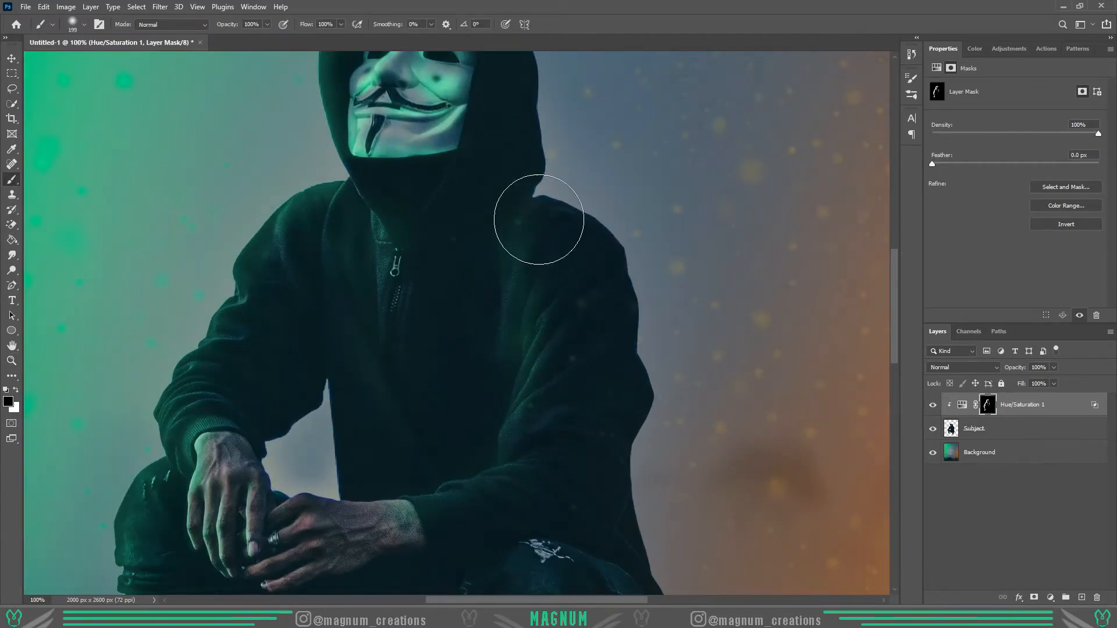
{"action": "scroll", "coordinate": [541, 224], "scroll_direction": "down", "scroll_amount": 3}
{"action": "key", "text": "bracketleft"}
{"action": "key", "text": "bracketleft"}
{"action": "key", "text": "bracketleft"}
{"action": "key", "text": "bracketleft"}
{"action": "key", "text": "bracketleft"}
{"action": "key", "text": "bracketleft"}
{"action": "key", "text": "bracketleft"}
{"action": "key", "text": "bracketleft"}
{"action": "key", "text": "x"}
{"action": "mouse_move", "coordinate": [406, 371]}
{"action": "left_mouse_down"}
{"action": "mouse_move", "coordinate": [289, 370]}
{"action": "mouse_move", "coordinate": [402, 393]}
{"action": "mouse_move", "coordinate": [460, 363]}
{"action": "left_mouse_up"}
{"action": "key", "text": "x"}
{"action": "key", "text": "x"}
{"action": "key", "text": "x"}
{"action": "left_click_drag", "start_coordinate": [453, 377], "coordinate": [317, 360]}
{"action": "left_click_drag", "start_coordinate": [444, 357], "coordinate": [441, 357]}
{"action": "key", "text": "x"}
{"action": "left_click_drag", "start_coordinate": [440, 359], "coordinate": [524, 337]}
{"action": "key", "text": "x"}
{"action": "left_click_drag", "start_coordinate": [452, 367], "coordinate": [499, 357]}
{"action": "key", "text": "ctrl+0"}
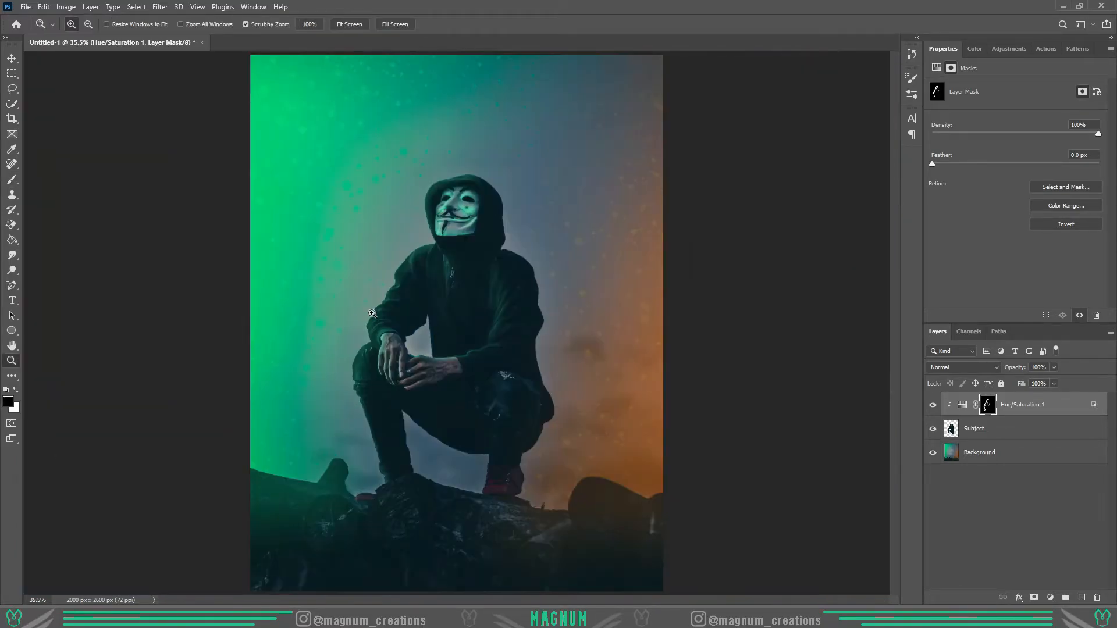
- Paint green highlights into the green-side shoulder and sleeve folds, trimming the excess with black
{"action": "scroll", "coordinate": [422, 266], "scroll_direction": "up", "scroll_amount": 5}
{"action": "key", "text": "x"}
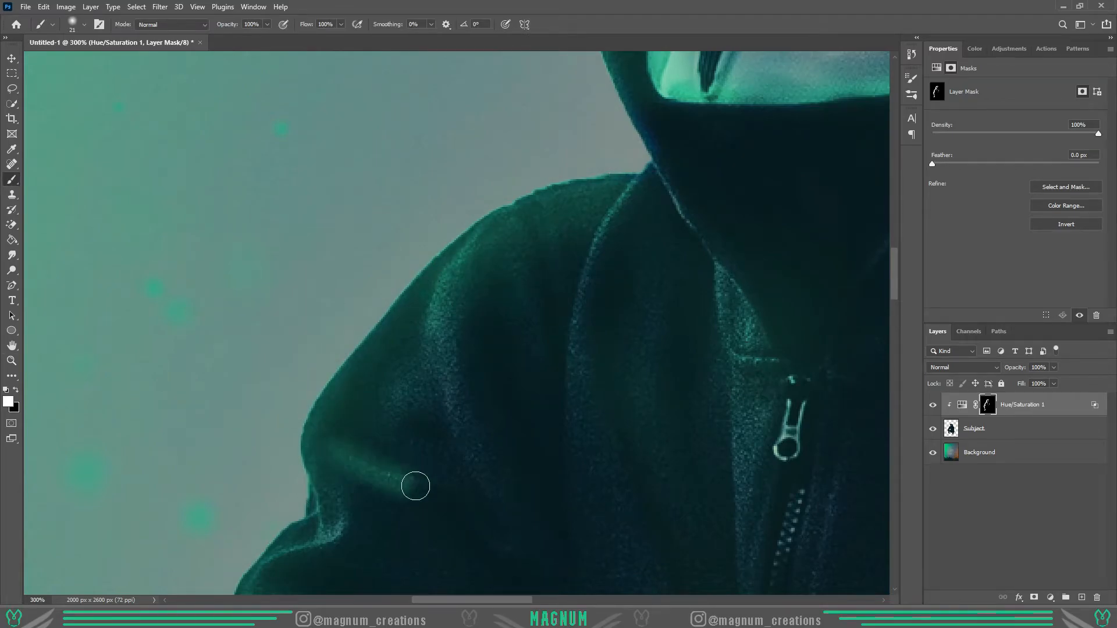
{"action": "key", "text": "ctrl+0"}
{"action": "scroll", "coordinate": [482, 486], "scroll_direction": "up", "scroll_amount": 4}
{"action": "left_click_drag", "start_coordinate": [341, 360], "coordinate": [394, 356]}
{"action": "left_click_drag", "start_coordinate": [307, 404], "coordinate": [362, 407]}
{"action": "left_click_drag", "start_coordinate": [298, 464], "coordinate": [359, 444]}
{"action": "key", "text": "x"}
{"action": "mouse_move", "coordinate": [339, 463]}
{"action": "left_mouse_down"}
{"action": "mouse_move", "coordinate": [349, 464]}
{"action": "mouse_move", "coordinate": [316, 470]}
{"action": "left_mouse_up"}
{"action": "left_click_drag", "start_coordinate": [368, 427], "coordinate": [353, 383]}
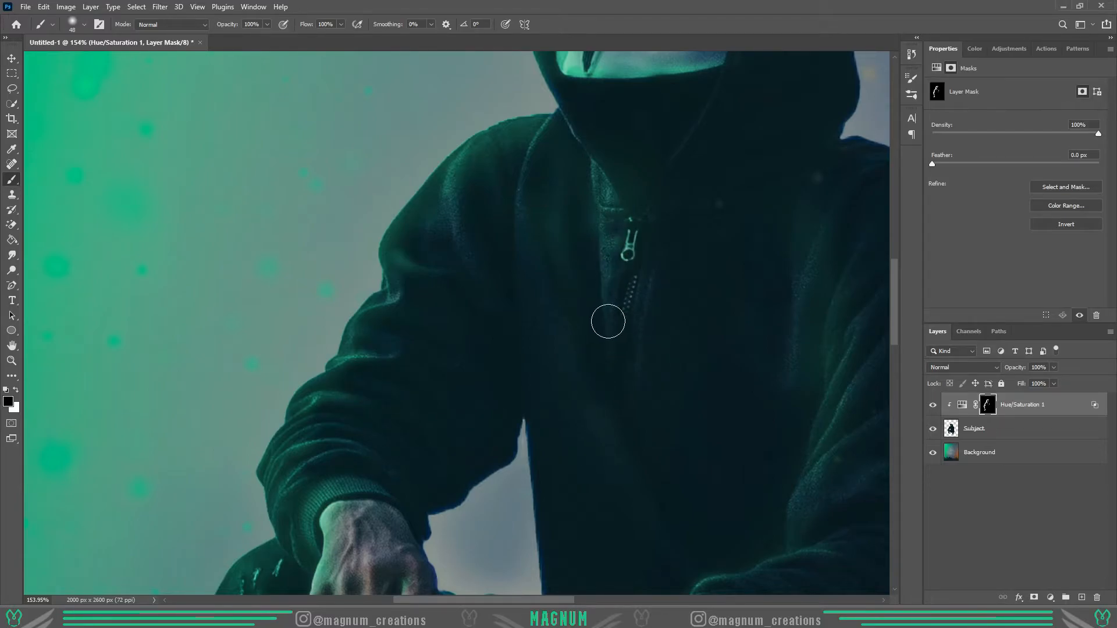
- Paint a thin green line along the hood's seam beside the face mask with a tiny brush
{"action": "right_click", "coordinate": [609, 326]}
{"action": "left_click", "coordinate": [631, 359]}
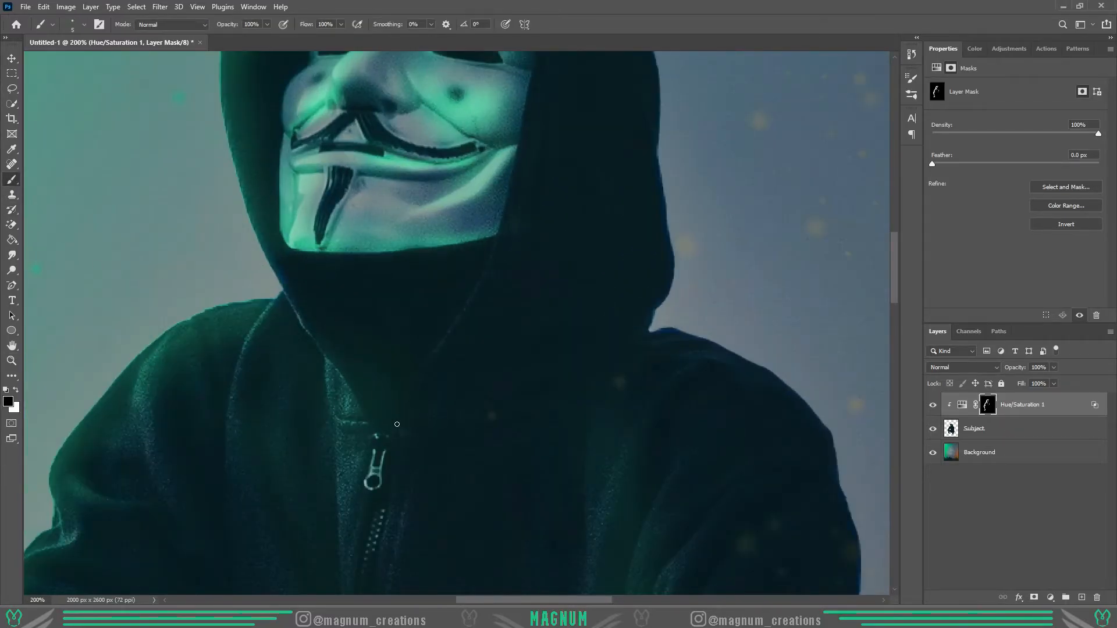
{"action": "left_click_drag", "start_coordinate": [492, 257], "coordinate": [507, 188]}
{"action": "scroll", "coordinate": [508, 189], "scroll_direction": "up", "scroll_amount": 3}
{"action": "left_click_drag", "start_coordinate": [504, 331], "coordinate": [544, 137]}
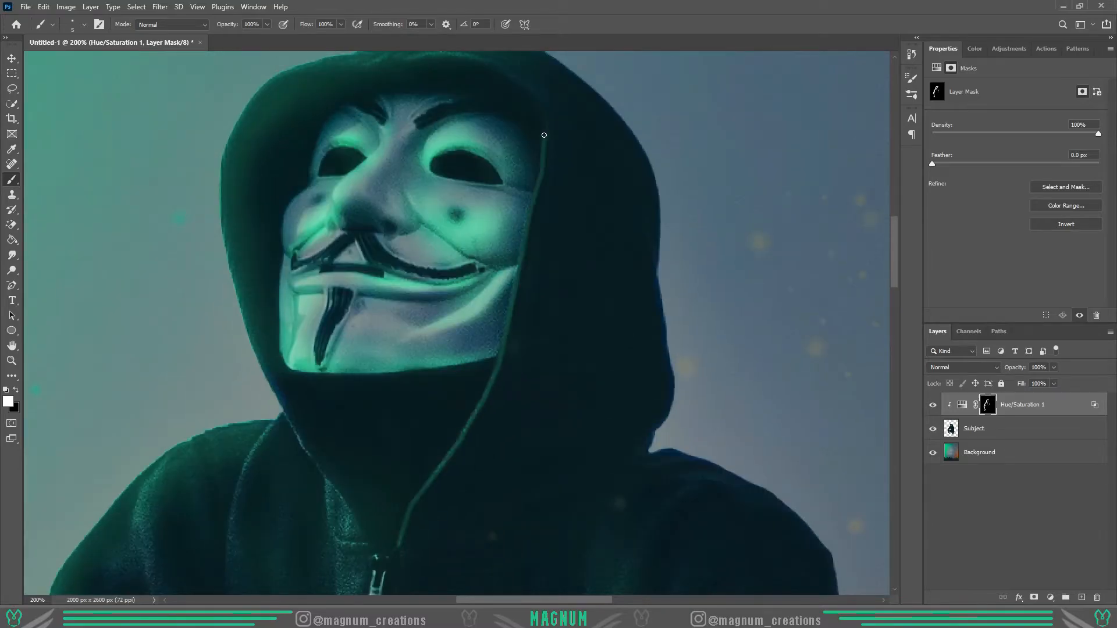
{"action": "scroll", "coordinate": [542, 139], "scroll_direction": "down", "scroll_amount": 6}
- Soften the green line along the hood's seam beside the face mask with black brush strokes
{"action": "scroll", "coordinate": [541, 131], "scroll_direction": "up", "scroll_amount": 11}
{"action": "left_click_drag", "start_coordinate": [517, 211], "coordinate": [357, 153]}
{"action": "right_click", "coordinate": [411, 149]}
{"action": "left_click", "coordinate": [452, 150]}
{"action": "key", "text": "x"}
{"action": "left_click_drag", "start_coordinate": [519, 195], "coordinate": [552, 291]}
{"action": "scroll", "coordinate": [566, 297], "scroll_direction": "down", "scroll_amount": 3}
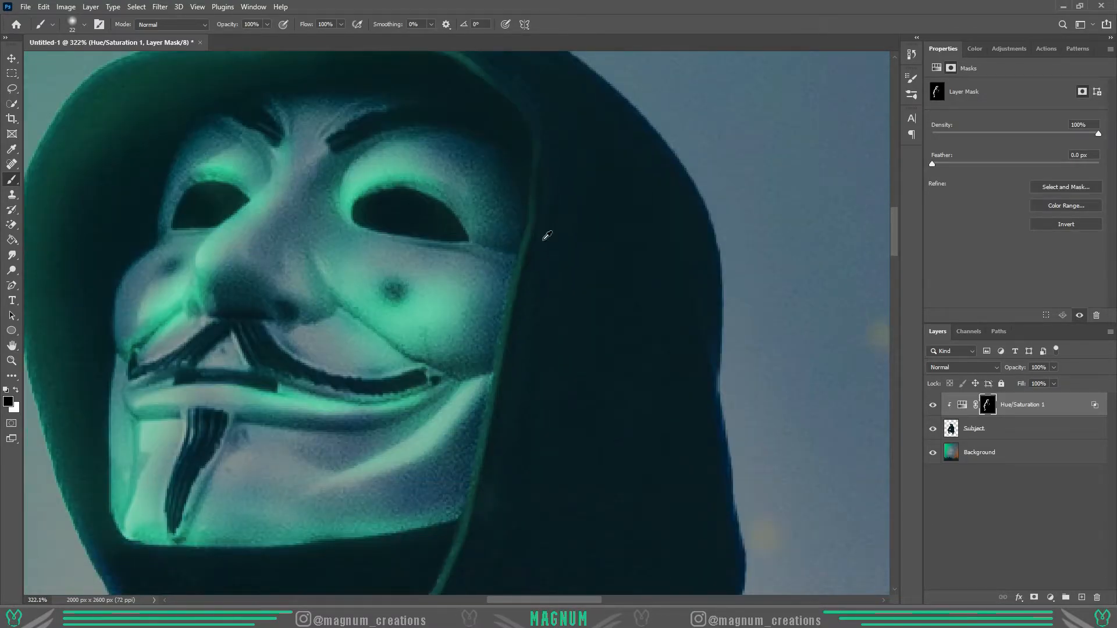
{"action": "scroll", "coordinate": [519, 304], "scroll_direction": "down", "scroll_amount": 7}
{"action": "scroll", "coordinate": [498, 227], "scroll_direction": "down", "scroll_amount": 6}
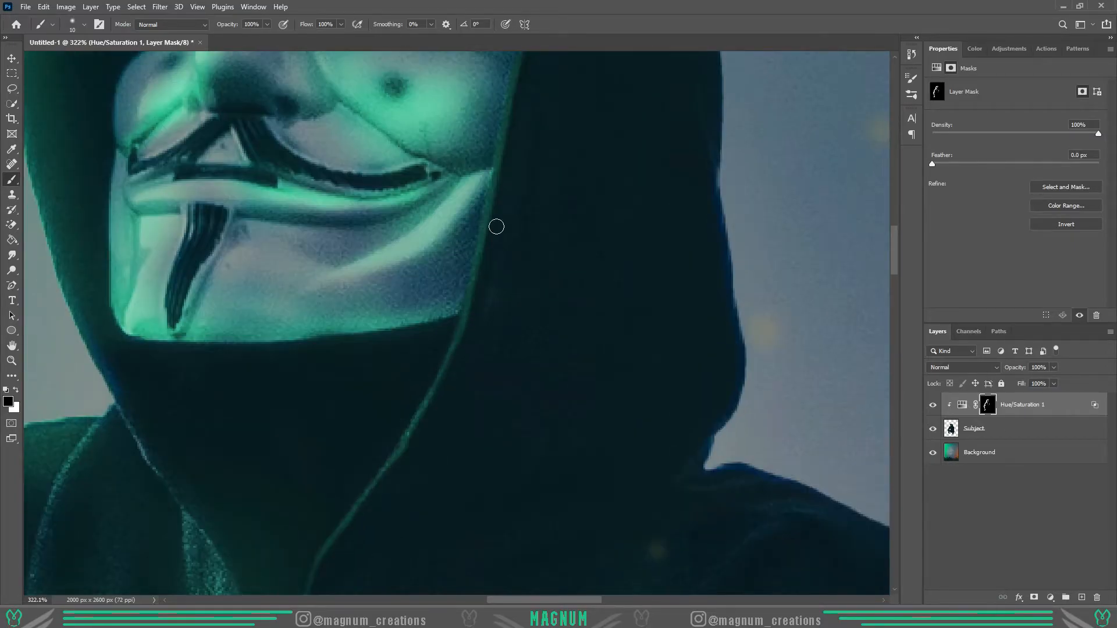
- Paint green light on the hoodie's zipper teeth and on the ring on the subject's hand
{"action": "scroll", "coordinate": [473, 320], "scroll_direction": "up", "scroll_amount": 8}
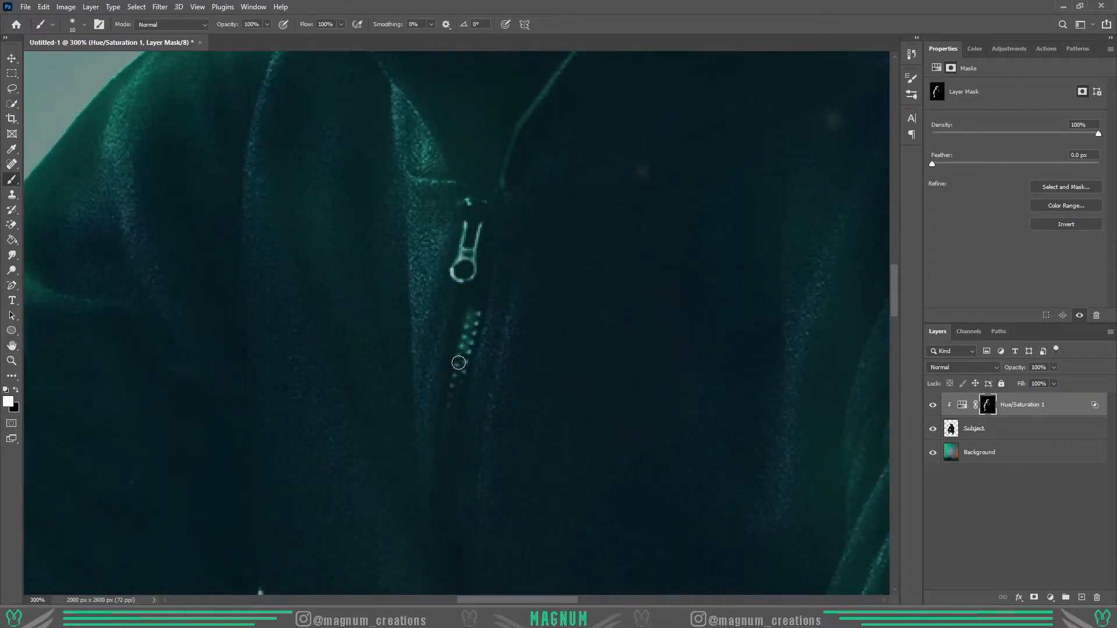
{"action": "key", "text": "z"}
{"action": "right_click", "coordinate": [402, 381]}
{"action": "left_click", "coordinate": [427, 387]}
{"action": "left_click", "coordinate": [448, 388]}
{"action": "left_click", "coordinate": [405, 401]}
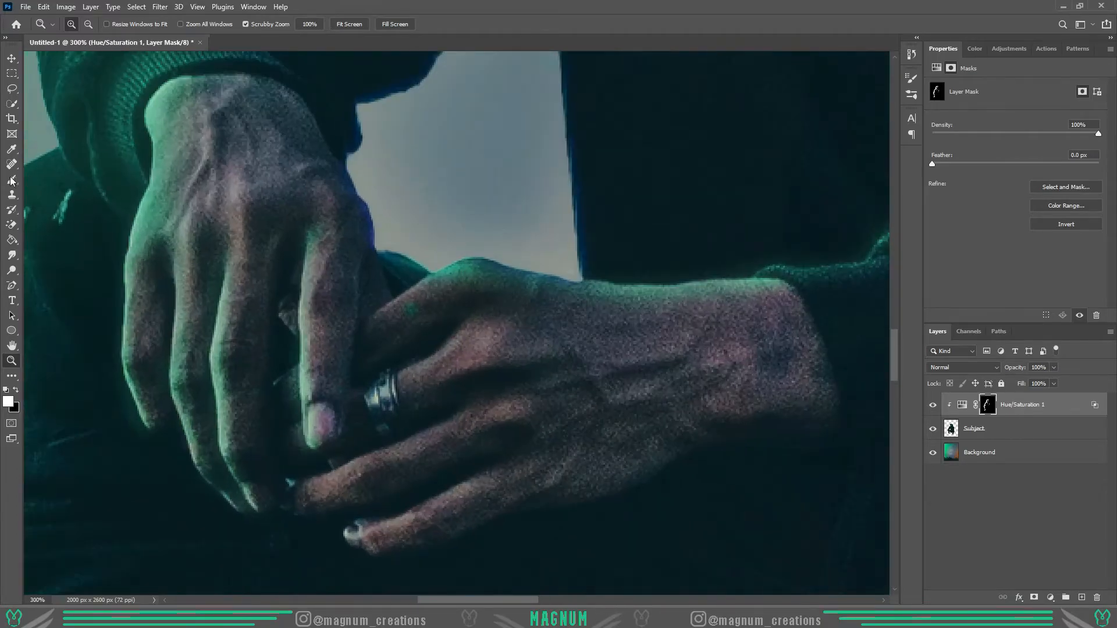
{"action": "left_click", "coordinate": [12, 179]}
{"action": "right_click", "coordinate": [381, 384], "text": "alt"}
{"action": "left_click_drag", "start_coordinate": [378, 381], "coordinate": [378, 401]}
{"action": "left_click", "coordinate": [17, 361]}
{"action": "right_click", "coordinate": [392, 381]}
{"action": "left_click", "coordinate": [416, 386]}
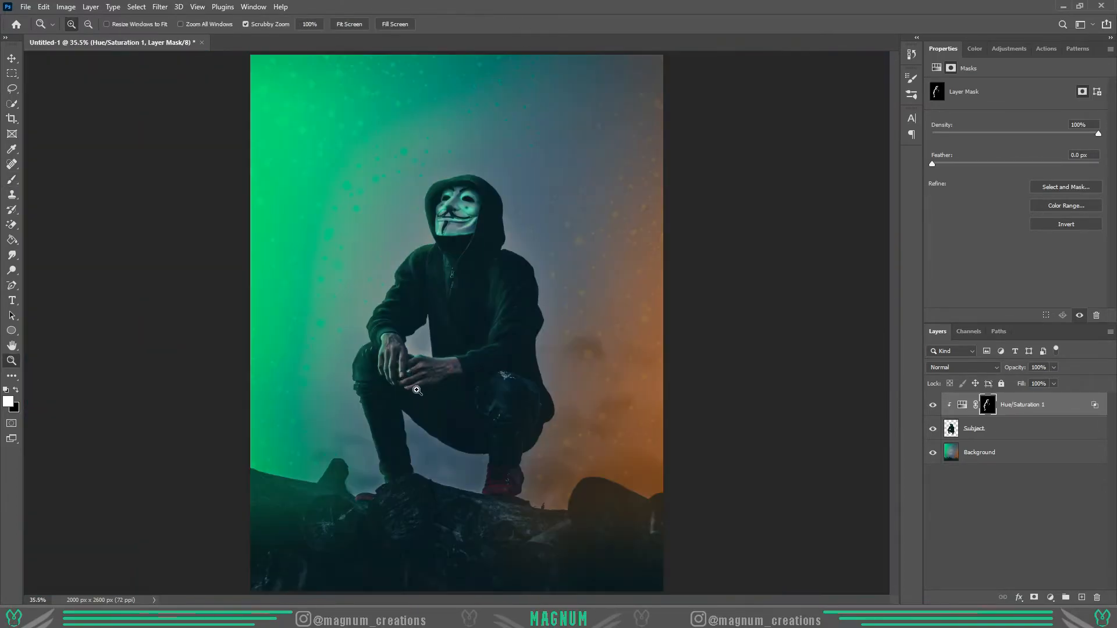
{"action": "left_click", "coordinate": [445, 384]}
- Refine the light along the hood's green-side edge with a larger black brush
{"action": "scroll", "coordinate": [457, 140], "scroll_direction": "up", "scroll_amount": 9}
{"action": "left_click", "coordinate": [12, 179]}
{"action": "key", "text": "x"}
{"action": "key", "text": "bracketright"}
{"action": "key", "text": "bracketright"}
{"action": "key", "text": "bracketright"}
{"action": "left_click_drag", "start_coordinate": [379, 285], "coordinate": [391, 340]}
{"action": "key", "text": "x"}
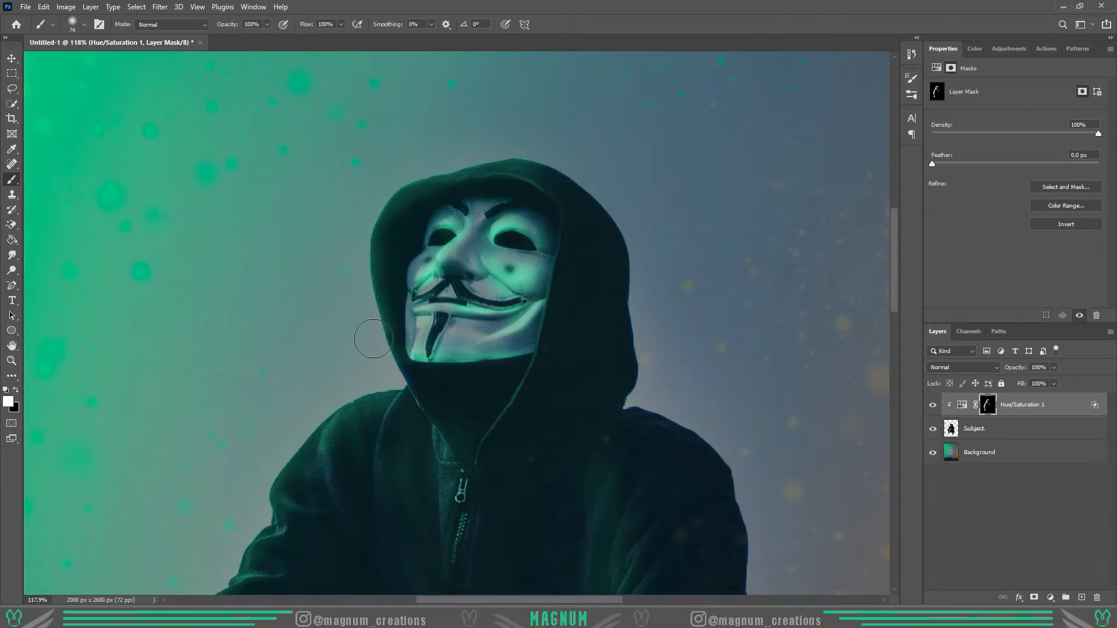
{"action": "scroll", "coordinate": [372, 311], "scroll_direction": "down", "scroll_amount": 4}
{"action": "left_click", "coordinate": [11, 361]}
{"action": "right_click", "coordinate": [341, 347]}
{"action": "left_click", "coordinate": [365, 354]}
{"action": "key", "text": "x"}
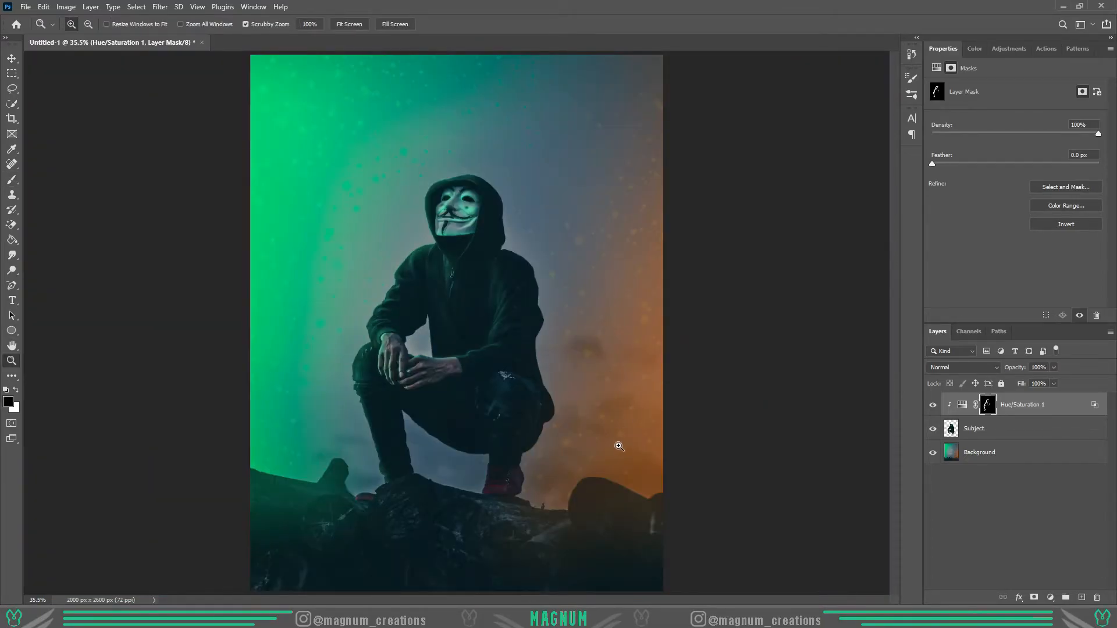
- Add a second clipped, colorized Hue/Saturation adjustment above the subject with hue 26, saturation 64 and lightness +16
{"action": "left_click", "coordinate": [1015, 433]}
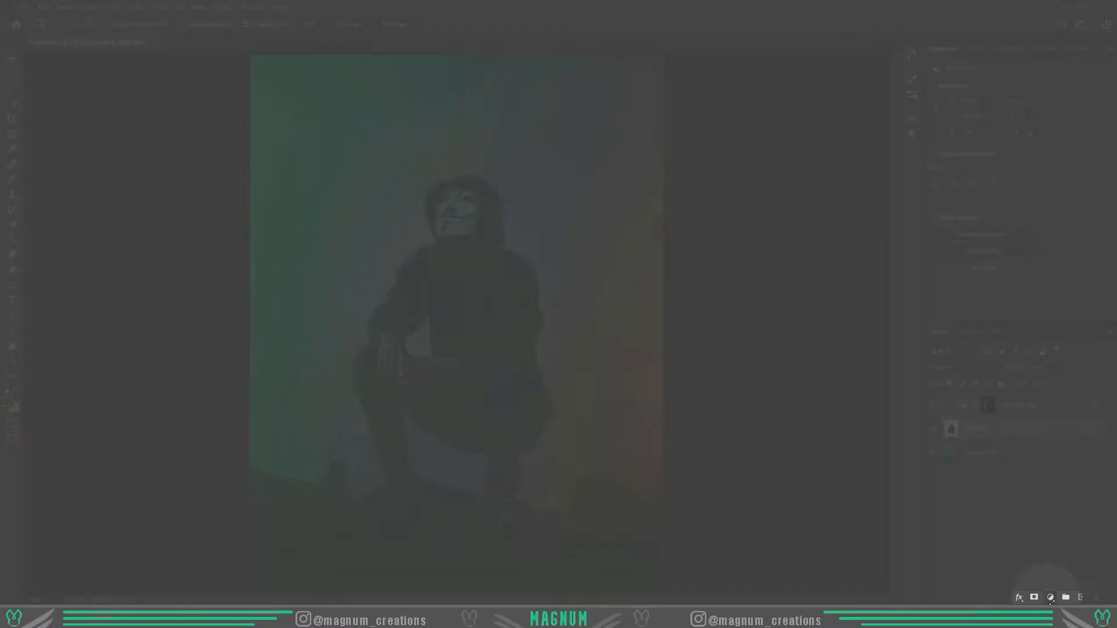
{"action": "left_click", "coordinate": [1050, 597]}
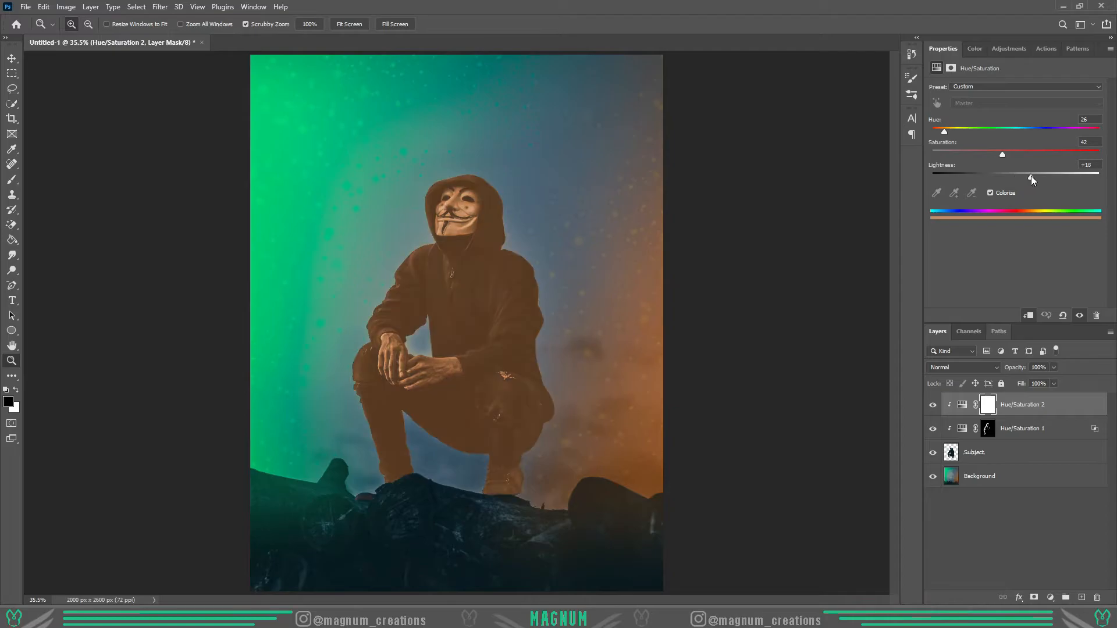
{"action": "left_click_drag", "start_coordinate": [1031, 177], "coordinate": [1022, 177]}
{"action": "left_click_drag", "start_coordinate": [1002, 154], "coordinate": [1039, 155]}
{"action": "left_click_drag", "start_coordinate": [1022, 177], "coordinate": [1027, 174]}
- Split the orange adjustment's Blend If Underlying Layer shadow slider to 0/70 and invert its layer mask
{"action": "double_click", "coordinate": [1066, 409]}
{"action": "left_click_drag", "start_coordinate": [759, 353], "coordinate": [777, 354]}
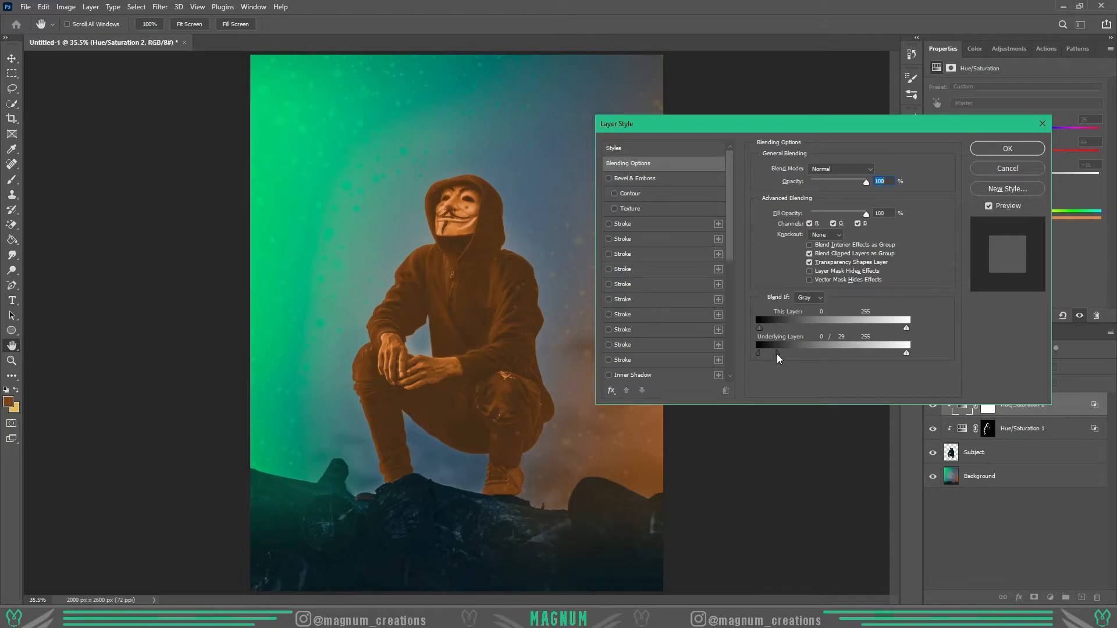
{"action": "left_click_drag", "start_coordinate": [776, 354], "coordinate": [799, 350]}
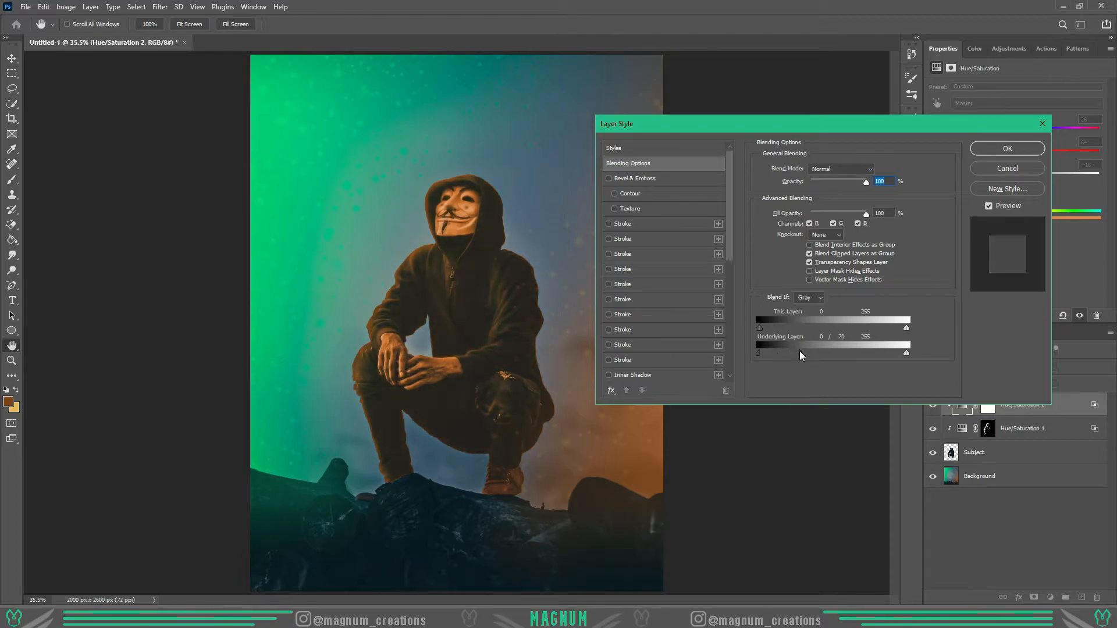
{"action": "key", "text": "Return"}
{"action": "left_click", "coordinate": [991, 401]}
{"action": "key", "text": "ctrl+i"}
- Paint orange rim light along the orange-side edge of the subject's back, hip and thigh
{"action": "left_click", "coordinate": [547, 436]}
{"action": "double_click", "coordinate": [547, 437]}
{"action": "key", "text": "b"}
{"action": "key", "text": "x"}
{"action": "mouse_move", "coordinate": [561, 394]}
{"action": "left_mouse_down"}
{"action": "mouse_move", "coordinate": [541, 288]}
{"action": "mouse_move", "coordinate": [530, 368]}
{"action": "mouse_move", "coordinate": [536, 259]}
{"action": "left_mouse_up"}
{"action": "scroll", "coordinate": [541, 290], "scroll_direction": "up", "scroll_amount": 3}
{"action": "scroll", "coordinate": [536, 258], "scroll_direction": "down", "scroll_amount": 3}
{"action": "key", "text": "x"}
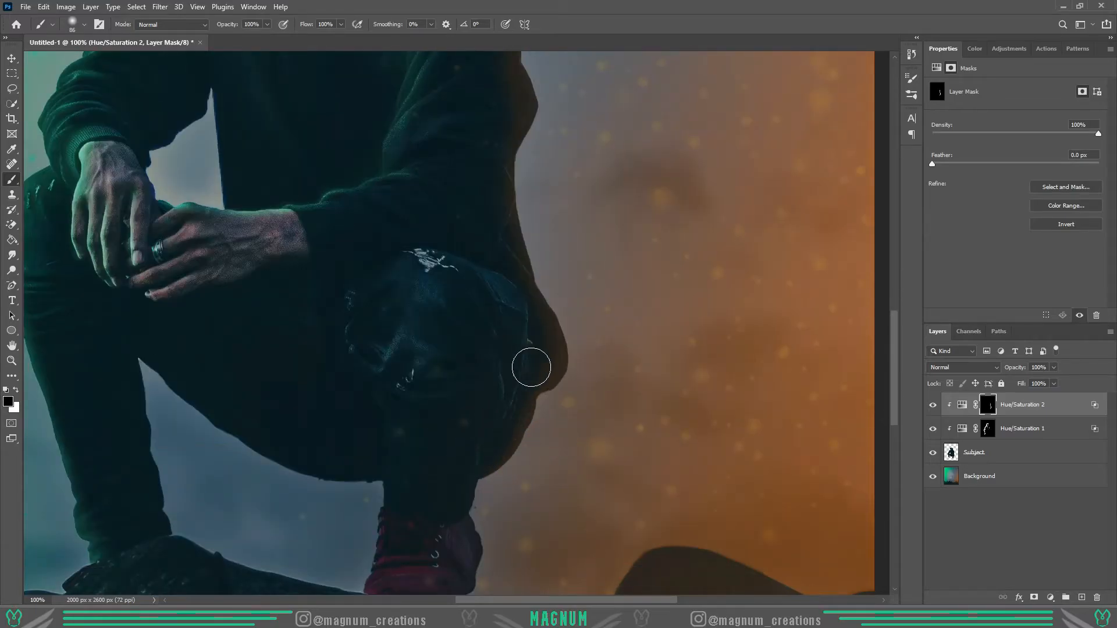
{"action": "scroll", "coordinate": [512, 395], "scroll_direction": "down", "scroll_amount": 3}
- Paint orange light up the back edge of the orange-side trouser leg
{"action": "scroll", "coordinate": [479, 405], "scroll_direction": "up", "scroll_amount": 6}
{"action": "key", "text": "x"}
{"action": "mouse_move", "coordinate": [460, 482]}
{"action": "left_mouse_down"}
{"action": "mouse_move", "coordinate": [477, 369]}
{"action": "mouse_move", "coordinate": [455, 365]}
{"action": "mouse_move", "coordinate": [464, 455]}
{"action": "mouse_move", "coordinate": [428, 455]}
{"action": "mouse_move", "coordinate": [440, 392]}
{"action": "mouse_move", "coordinate": [431, 446]}
{"action": "mouse_move", "coordinate": [481, 324]}
{"action": "left_mouse_up"}
{"action": "key", "text": "x"}
{"action": "key", "text": "x"}
{"action": "key", "text": "x"}
{"action": "scroll", "coordinate": [420, 401], "scroll_direction": "up", "scroll_amount": 1}
- Refine the orange light around the orange-side knee and thigh, alternating white strokes with black corrections
{"action": "key", "text": "x"}
{"action": "scroll", "coordinate": [495, 372], "scroll_direction": "up", "scroll_amount": 3}
{"action": "left_click_drag", "start_coordinate": [518, 467], "coordinate": [510, 281]}
{"action": "key", "text": "x"}
{"action": "mouse_move", "coordinate": [530, 321]}
{"action": "left_mouse_down"}
{"action": "mouse_move", "coordinate": [510, 425]}
{"action": "mouse_move", "coordinate": [555, 419]}
{"action": "left_mouse_up"}
{"action": "key", "text": "x"}
{"action": "left_click_drag", "start_coordinate": [464, 339], "coordinate": [445, 410]}
{"action": "scroll", "coordinate": [435, 396], "scroll_direction": "down", "scroll_amount": 2}
{"action": "left_click_drag", "start_coordinate": [467, 241], "coordinate": [417, 422]}
{"action": "key", "text": "x"}
{"action": "scroll", "coordinate": [176, 373], "scroll_direction": "up", "scroll_amount": 4}
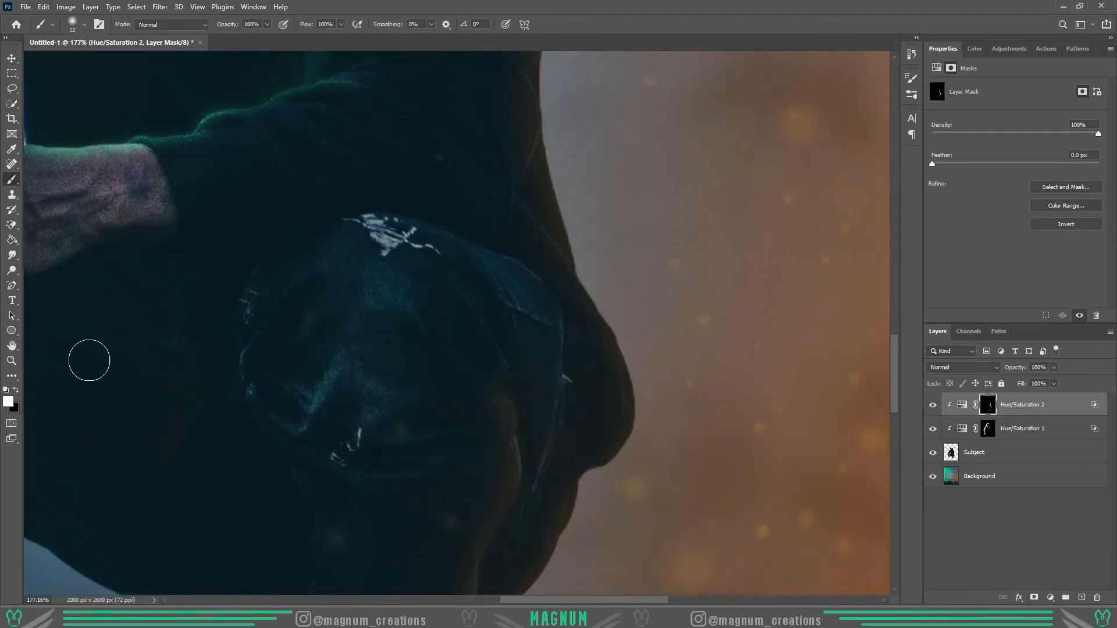
{"action": "key", "text": "ctrl+0"}
{"action": "key", "text": "ctrl+1"}
{"action": "key", "text": "x"}
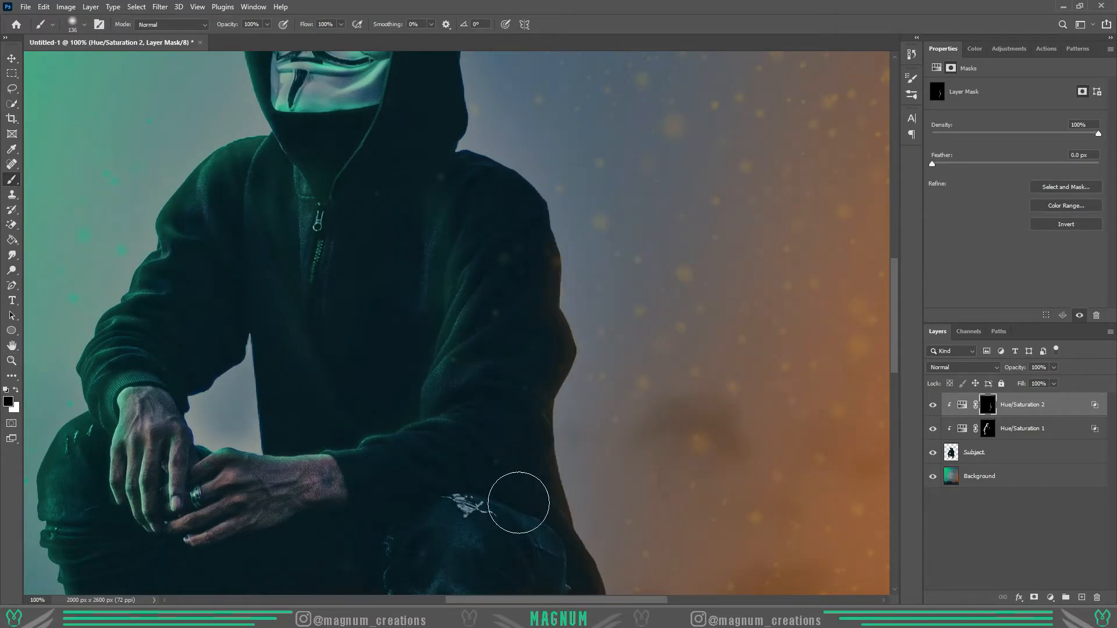
- Readjust the orange adjustment's Underlying Layer Blend If slider and raise its Lightness
{"action": "scroll", "coordinate": [508, 503], "scroll_direction": "down", "scroll_amount": 4}
{"action": "left_click", "coordinate": [962, 404]}
{"action": "double_click", "coordinate": [1065, 409]}
{"action": "left_click_drag", "start_coordinate": [823, 356], "coordinate": [821, 359]}
{"action": "left_click", "coordinate": [1008, 148]}
{"action": "key", "text": "ctrl+0"}
{"action": "left_click_drag", "start_coordinate": [1041, 177], "coordinate": [1052, 179]}
- Paint orange light on the orange-side knee and thigh in the orange adjustment's mask, correcting it with black
{"action": "left_click", "coordinate": [987, 404]}
{"action": "left_click_drag", "start_coordinate": [523, 372], "coordinate": [573, 373]}
{"action": "key", "text": "b"}
{"action": "key", "text": "x"}
{"action": "mouse_move", "coordinate": [548, 409]}
{"action": "left_mouse_down"}
{"action": "mouse_move", "coordinate": [568, 479]}
{"action": "mouse_move", "coordinate": [546, 493]}
{"action": "mouse_move", "coordinate": [531, 412]}
{"action": "left_mouse_up"}
{"action": "key", "text": "x"}
{"action": "scroll", "coordinate": [545, 520], "scroll_direction": "down", "scroll_amount": 5}
{"action": "scroll", "coordinate": [507, 371], "scroll_direction": "up", "scroll_amount": 7}
{"action": "mouse_move", "coordinate": [546, 521]}
{"action": "left_mouse_down"}
{"action": "mouse_move", "coordinate": [507, 371]}
{"action": "mouse_move", "coordinate": [553, 267]}
{"action": "mouse_move", "coordinate": [508, 291]}
{"action": "left_mouse_up"}
{"action": "key", "text": "x"}
- Shape the orange light below the knee with black and white strokes and extend it along the knee's outer side
{"action": "key", "text": "x"}
{"action": "key", "text": "x"}
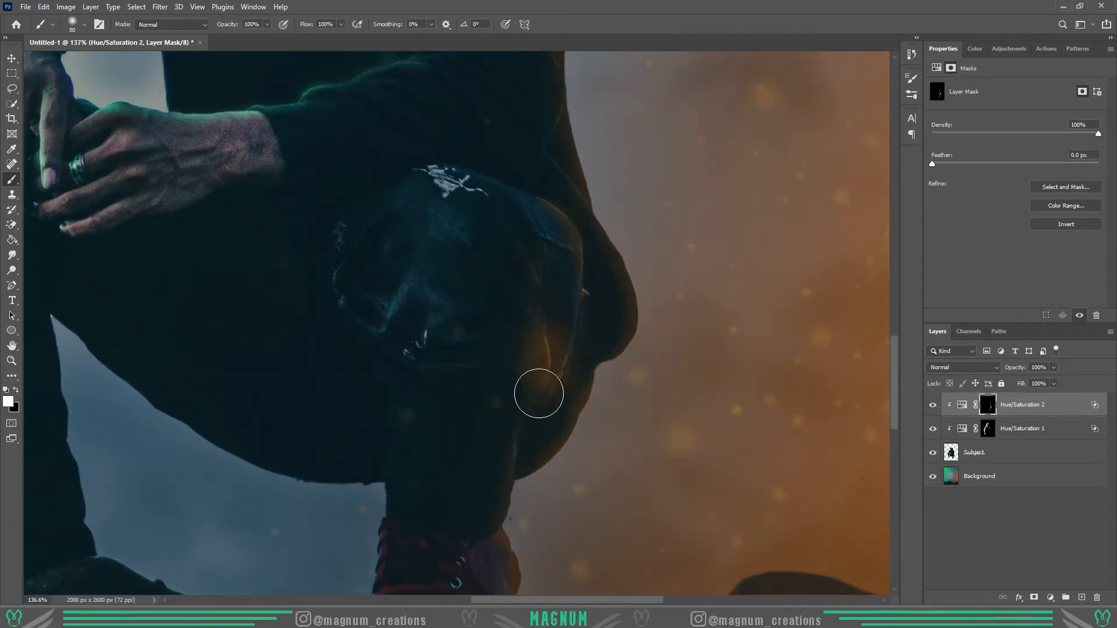
{"action": "left_click_drag", "start_coordinate": [546, 376], "coordinate": [517, 428]}
- Set the brush flow to 23% and paint soft orange light over the knee and along the orange-side sleeve and back
{"action": "key", "text": "x"}
{"action": "left_click_drag", "start_coordinate": [569, 378], "coordinate": [509, 381]}
{"action": "key", "text": "x"}
{"action": "mouse_move", "coordinate": [576, 258]}
{"action": "left_mouse_down"}
{"action": "mouse_move", "coordinate": [565, 333]}
{"action": "mouse_move", "coordinate": [563, 321]}
{"action": "mouse_move", "coordinate": [588, 278]}
{"action": "mouse_move", "coordinate": [581, 351]}
{"action": "left_mouse_up"}
{"action": "left_click_drag", "start_coordinate": [447, 256], "coordinate": [484, 254]}
{"action": "left_click", "coordinate": [340, 24]}
{"action": "left_click", "coordinate": [298, 38]}
{"action": "key", "text": "x"}
{"action": "left_click_drag", "start_coordinate": [553, 239], "coordinate": [517, 295]}
{"action": "scroll", "coordinate": [550, 565], "scroll_direction": "down", "scroll_amount": 2}
{"action": "scroll", "coordinate": [561, 364], "scroll_direction": "up", "scroll_amount": 6}
{"action": "scroll", "coordinate": [561, 364], "scroll_direction": "up", "scroll_amount": 8}
{"action": "left_click_drag", "start_coordinate": [550, 230], "coordinate": [539, 488]}
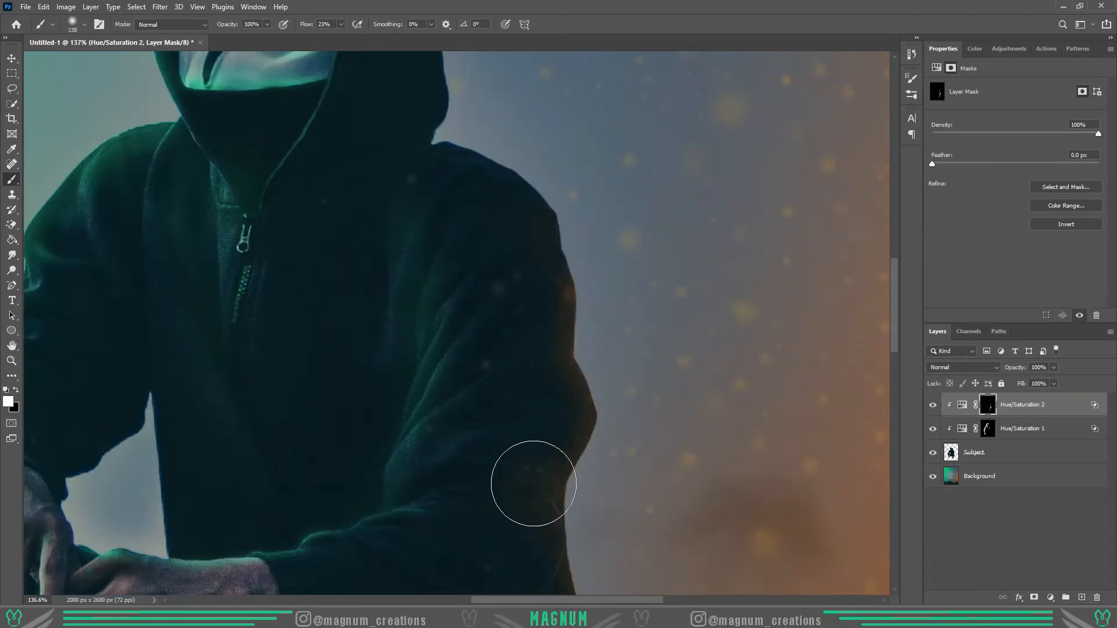
{"action": "scroll", "coordinate": [539, 487], "scroll_direction": "down", "scroll_amount": 4}
{"action": "left_click_drag", "start_coordinate": [536, 271], "coordinate": [538, 474]}
- Touch up the orange light along the shoulder and hood edge in the orange adjustment's mask
{"action": "key", "text": "z"}
{"action": "key", "text": "ctrl+0"}
{"action": "left_click", "coordinate": [962, 405]}
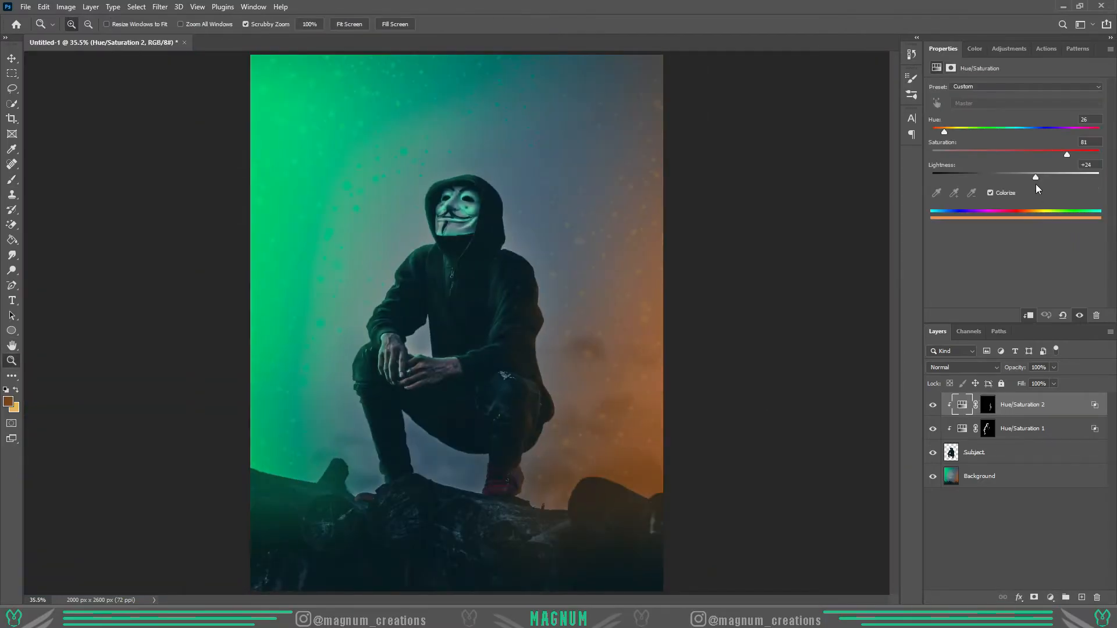
{"action": "left_click", "coordinate": [987, 404]}
{"action": "key", "text": "b"}
{"action": "scroll", "coordinate": [362, 312], "scroll_direction": "up", "scroll_amount": 8}
{"action": "key", "text": "x"}
{"action": "scroll", "coordinate": [523, 233], "scroll_direction": "up", "scroll_amount": 3}
{"action": "key", "text": "bracketleft"}
{"action": "key", "text": "bracketleft"}
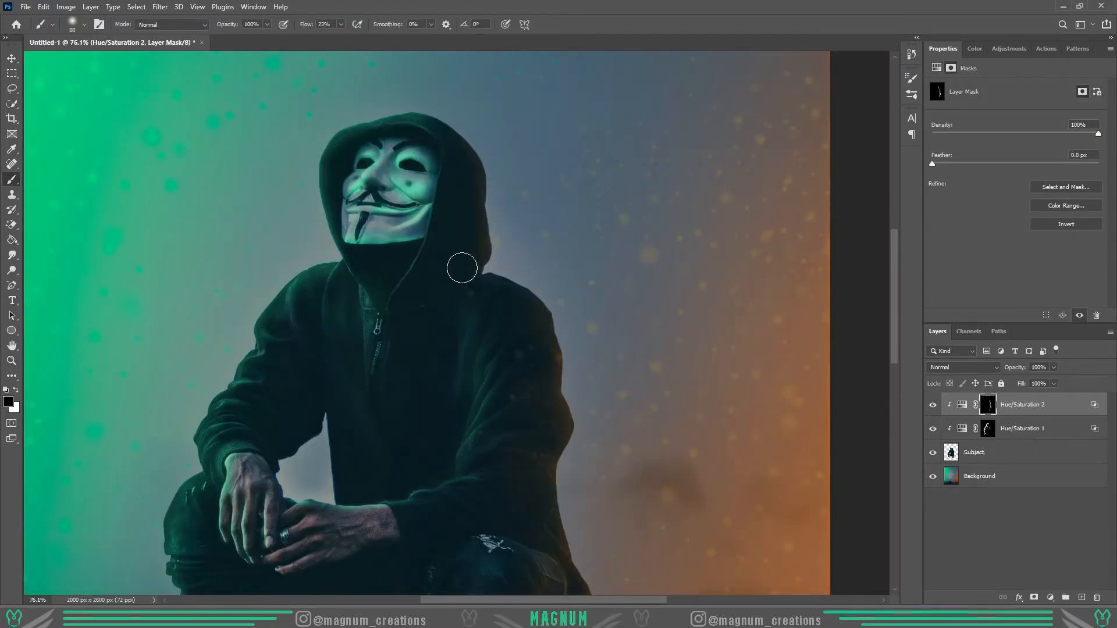
{"action": "key", "text": "shift+0"}
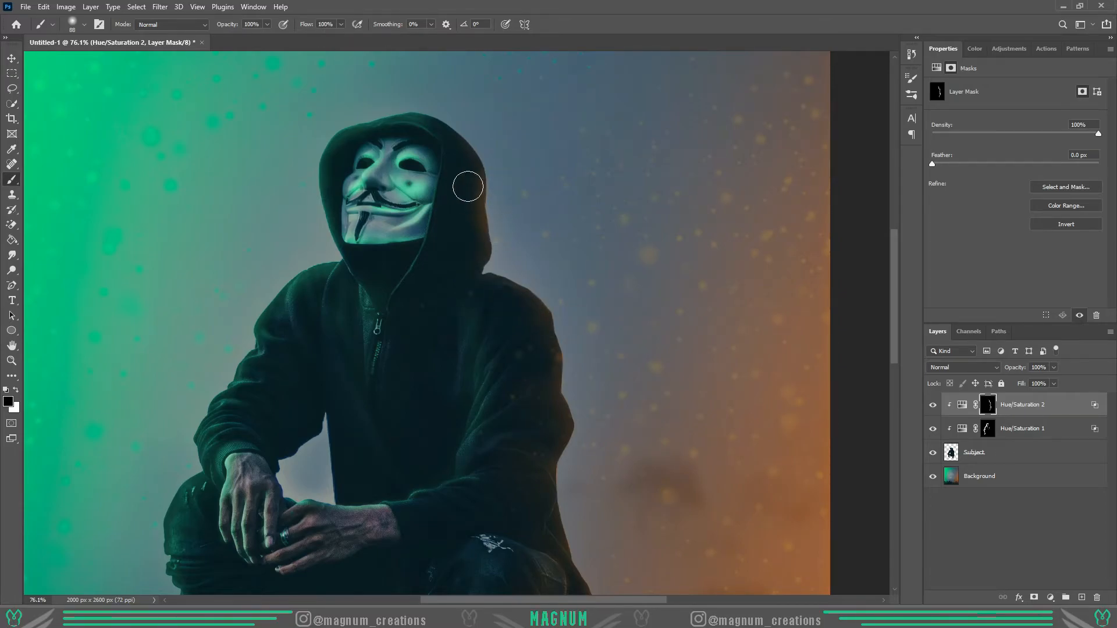
- Set the brush flow to 27% and blend faint orange light along the hood's edge and the orange-side leg
{"action": "key", "text": "shift+2"}
{"action": "key", "text": "shift+7"}
{"action": "key", "text": "x"}
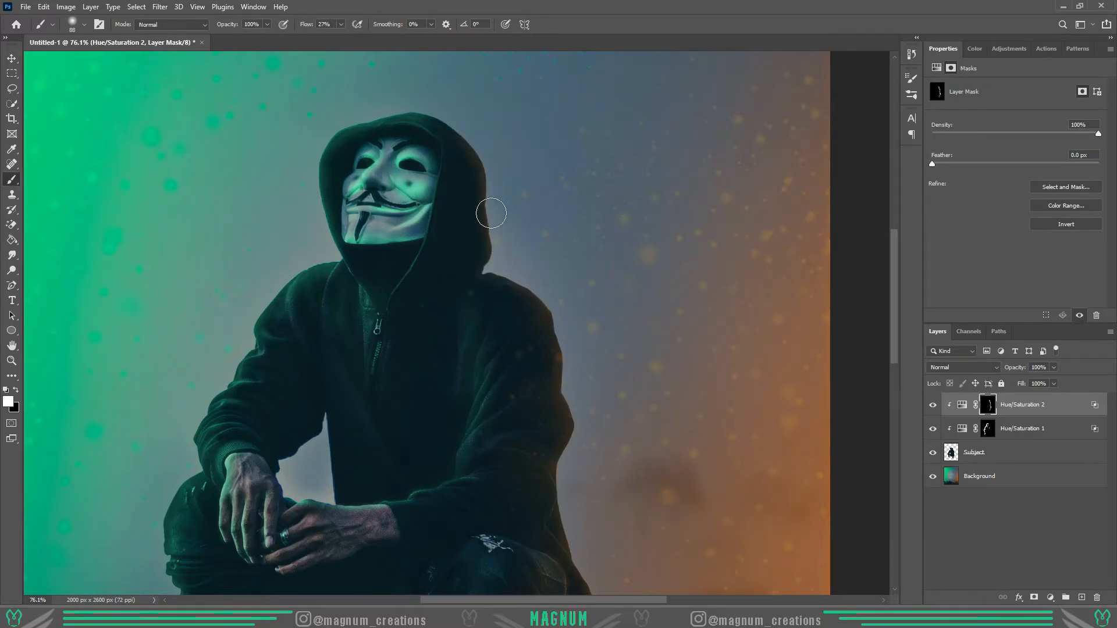
{"action": "scroll", "coordinate": [481, 332], "scroll_direction": "down", "scroll_amount": 5}
{"action": "key", "text": "x"}
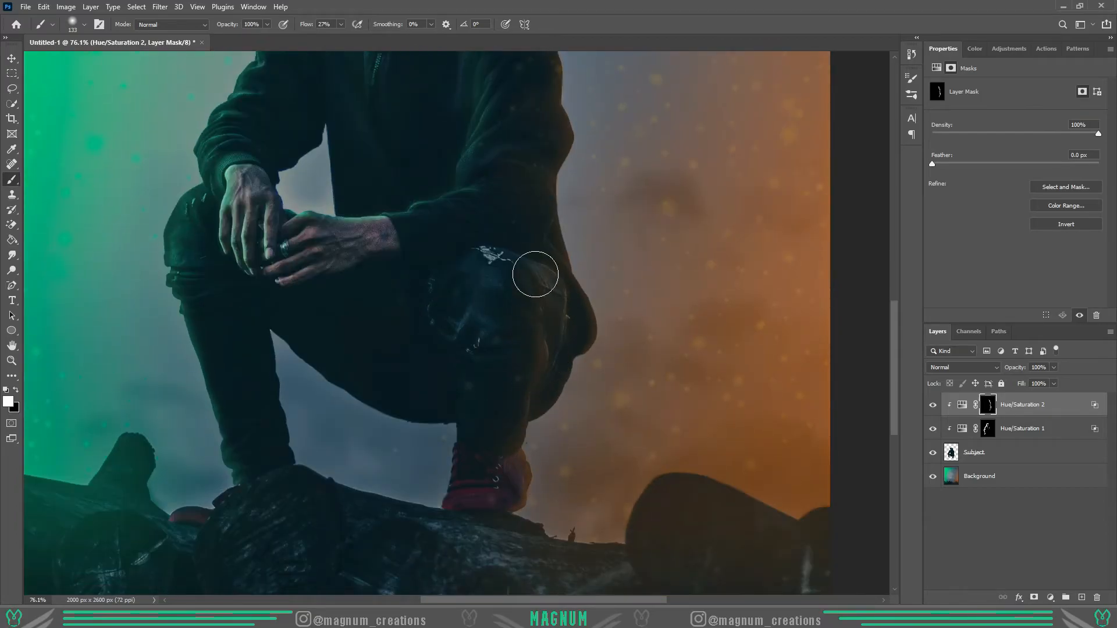
{"action": "scroll", "coordinate": [537, 269], "scroll_direction": "up", "scroll_amount": 1}
{"action": "key", "text": "z"}
{"action": "key", "text": "ctrl+0"}
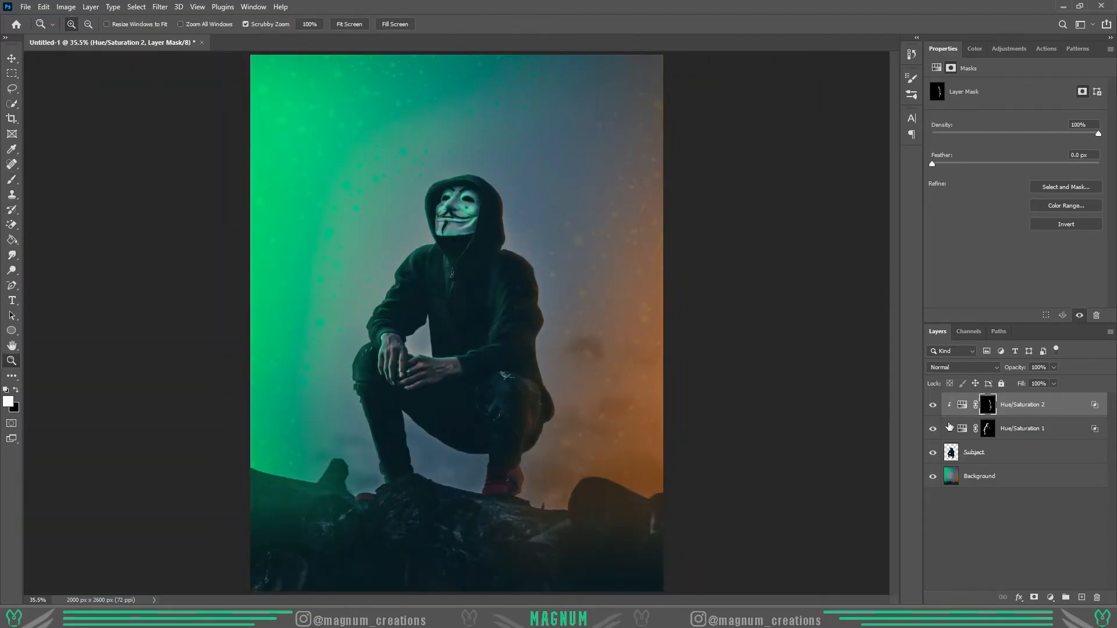
- Set the orange Hue/Saturation adjustment's Lightness to +46
{"action": "left_click", "coordinate": [962, 404]}
{"action": "left_click_drag", "start_coordinate": [1046, 174], "coordinate": [1054, 177]}
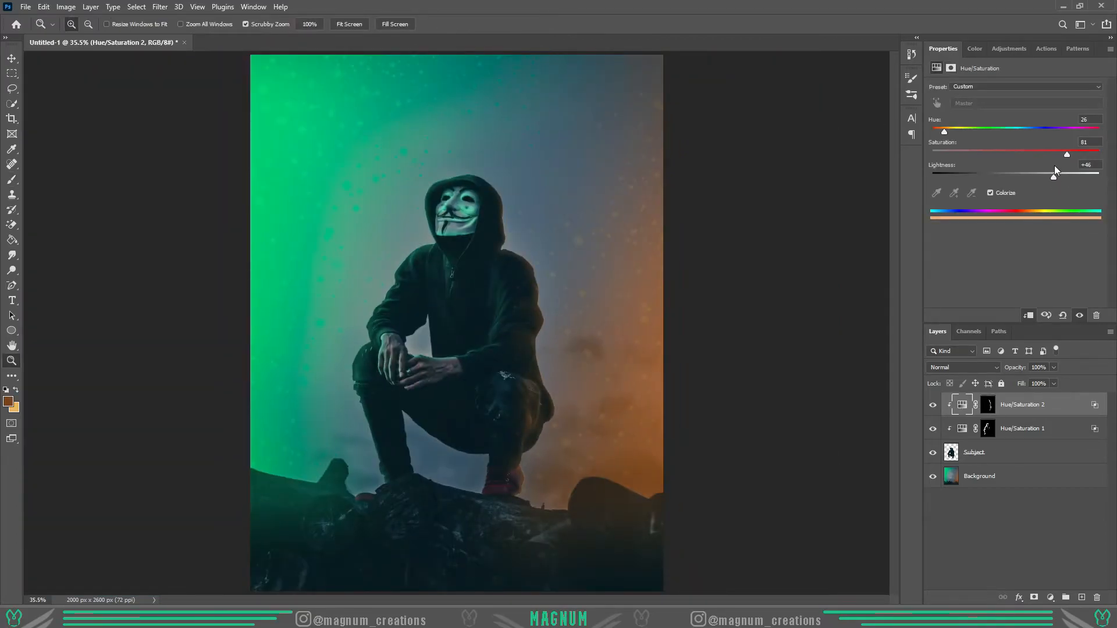
{"action": "key", "text": "ctrl+plus"}
- Duplicate the green Hue/Saturation 1 adjustment, clip the copy to the layers below, and fill its mask with black
{"action": "left_click", "coordinate": [1040, 437]}
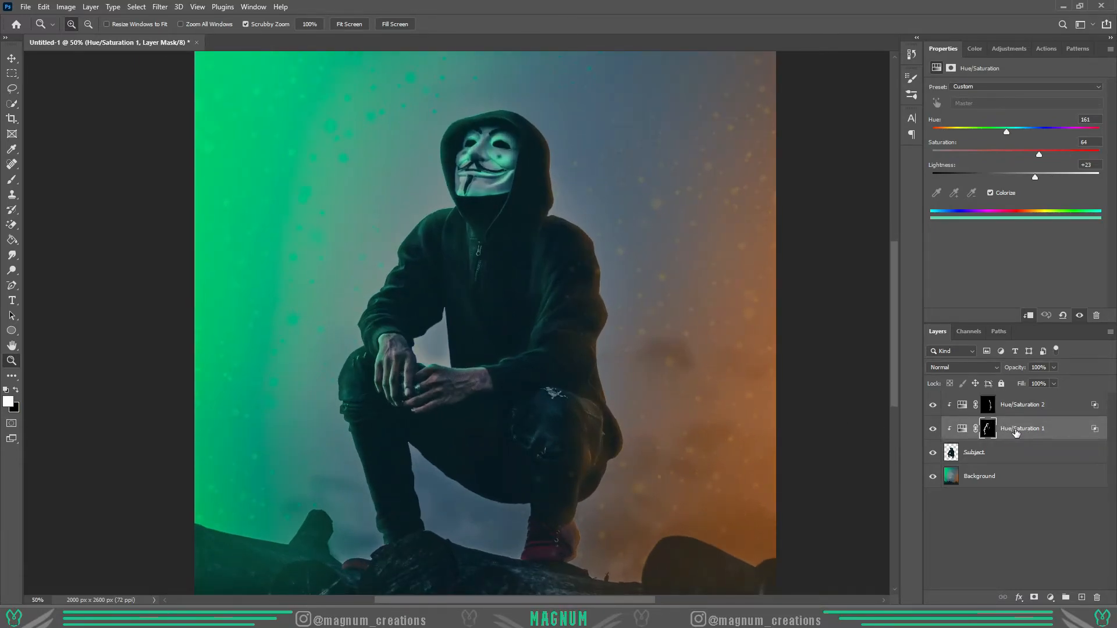
{"action": "key", "text": "ctrl+j"}
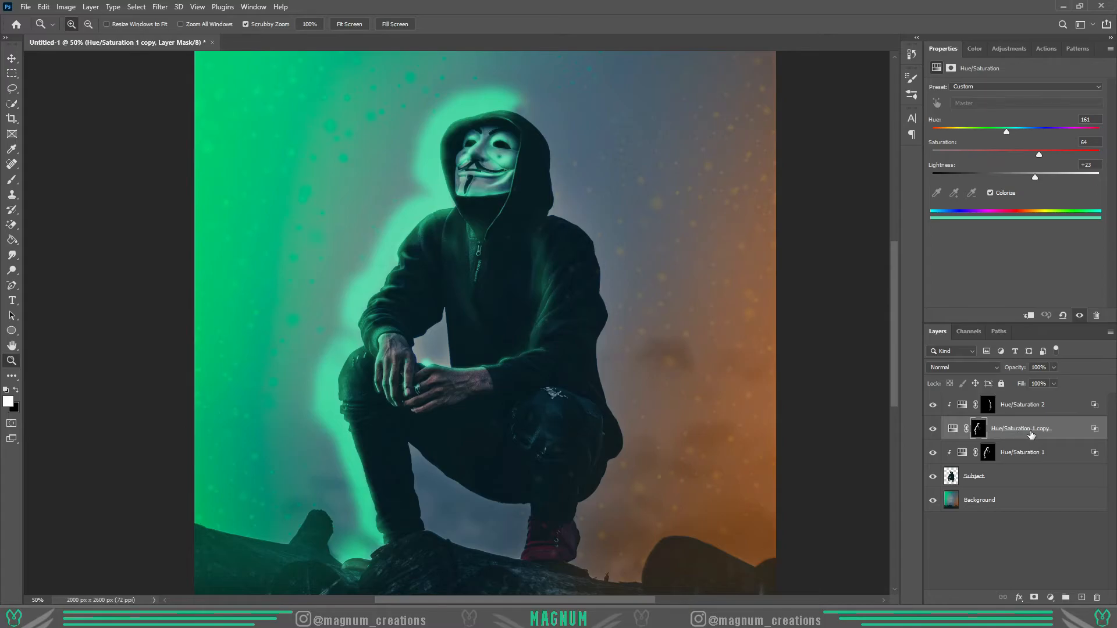
{"action": "left_click", "coordinate": [1035, 437], "text": "alt"}
{"action": "key", "text": "ctrl+0"}
{"action": "key", "text": "b"}
{"action": "key", "text": "x"}
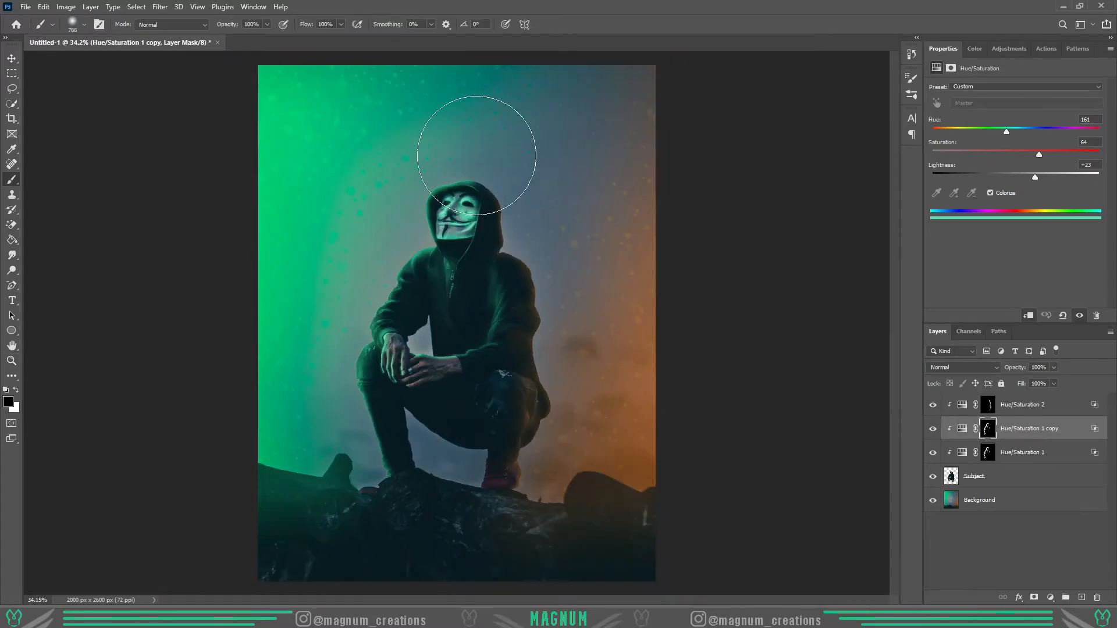
{"action": "key", "text": "alt+BackSpace"}
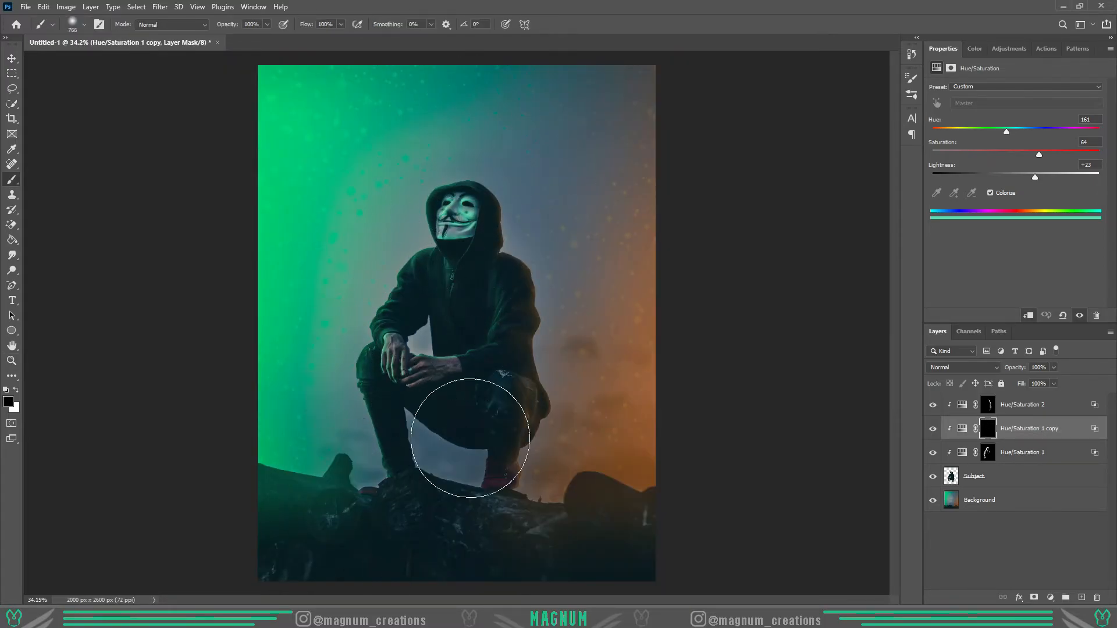
- Set the green copy's Saturation to 70 and Lightness to +49
{"action": "scroll", "coordinate": [402, 332], "scroll_direction": "up", "scroll_amount": 9}
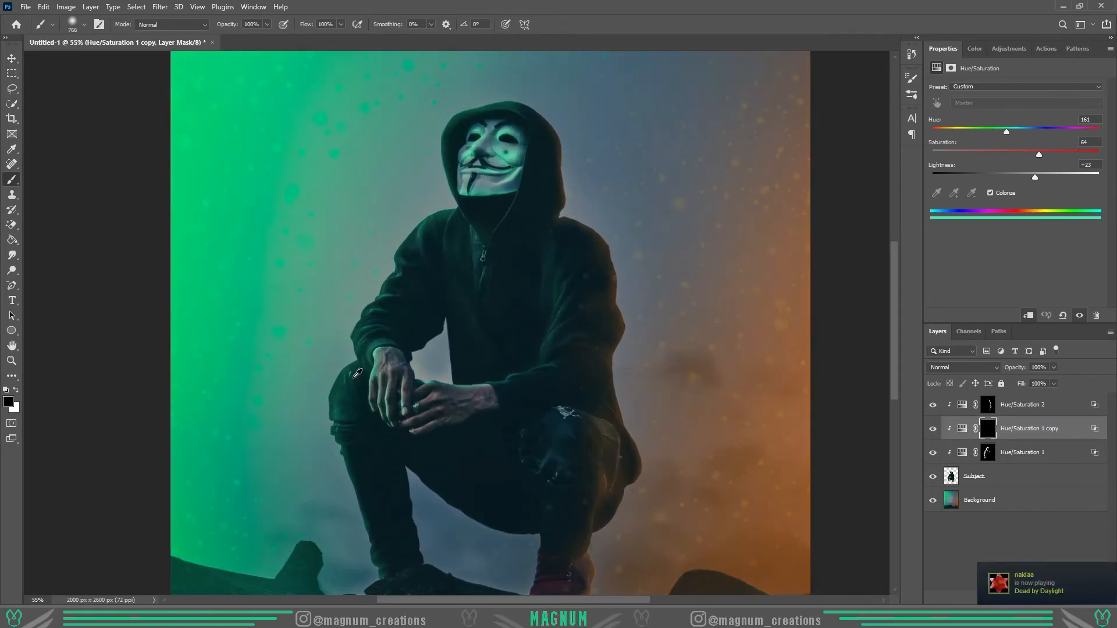
{"action": "left_click", "coordinate": [962, 429]}
{"action": "left_click_drag", "start_coordinate": [1035, 177], "coordinate": [1053, 178]}
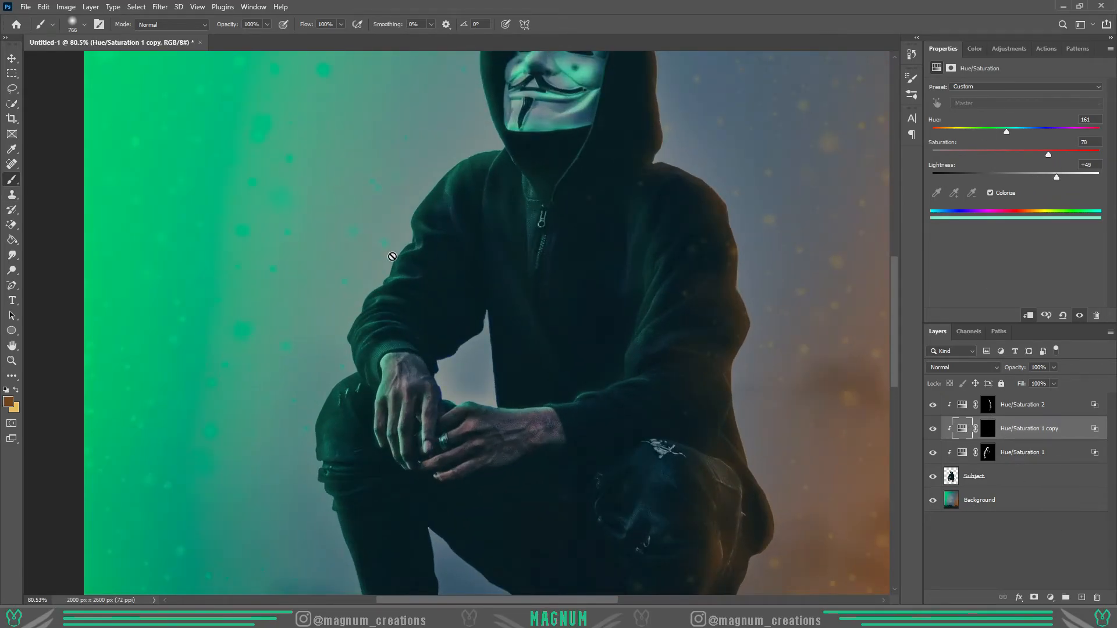
- Paint a thin bright green rim along the green-side shoulder, sleeve and trouser leg in the copy's mask
{"action": "left_click", "coordinate": [988, 429]}
{"action": "left_click_drag", "start_coordinate": [401, 324], "coordinate": [348, 338]}
{"action": "key", "text": "x"}
{"action": "scroll", "coordinate": [348, 338], "scroll_direction": "up", "scroll_amount": 3}
{"action": "left_click_drag", "start_coordinate": [473, 230], "coordinate": [524, 233]}
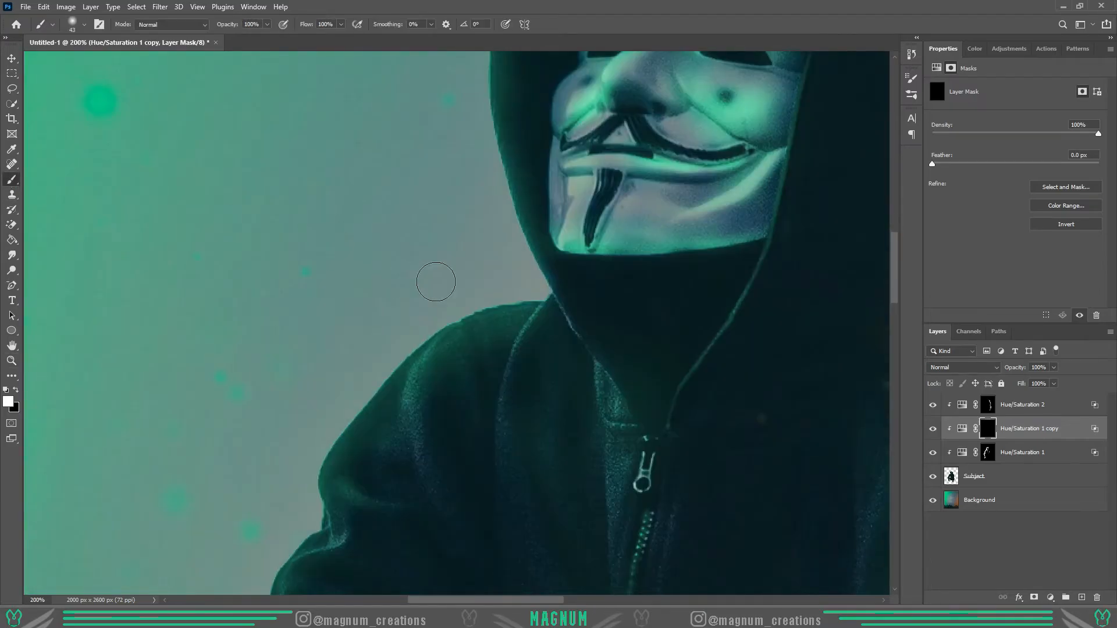
{"action": "scroll", "coordinate": [268, 337], "scroll_direction": "down", "scroll_amount": 6}
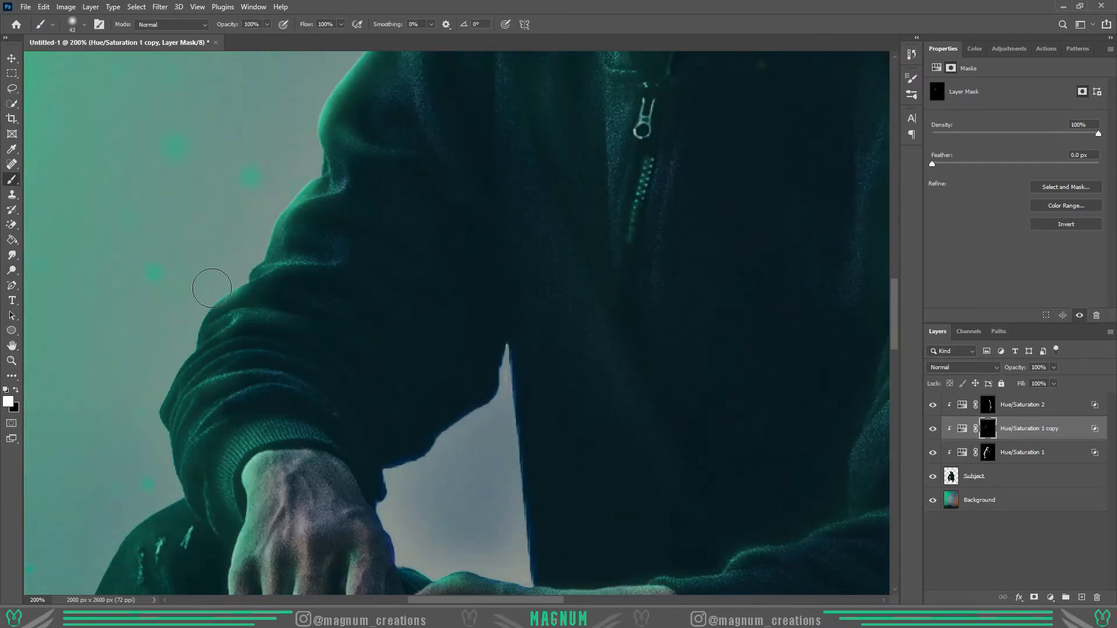
{"action": "scroll", "coordinate": [145, 436], "scroll_direction": "down", "scroll_amount": 6}
{"action": "scroll", "coordinate": [68, 411], "scroll_direction": "down", "scroll_amount": 9}
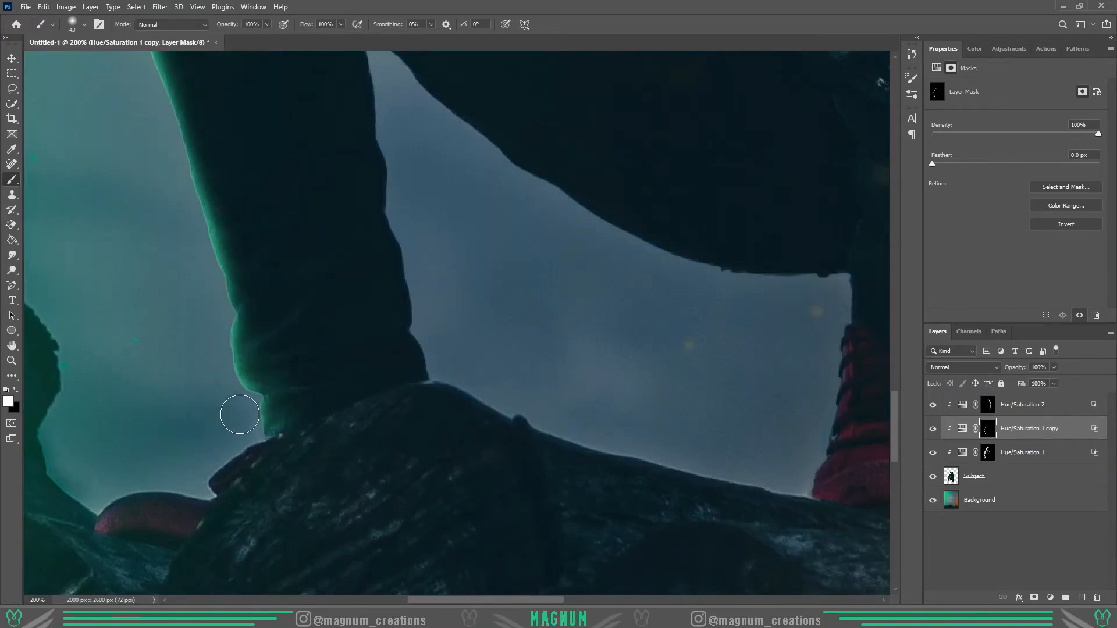
- Paint a thin green highlight along the upper edge of the crossed forearm near the wrist, softening it with black
{"action": "key", "text": "z"}
{"action": "key", "text": "ctrl+0"}
{"action": "triple_click", "coordinate": [413, 320]}
{"action": "left_click", "coordinate": [527, 416]}
{"action": "key", "text": "b"}
{"action": "mouse_move", "coordinate": [573, 417]}
{"action": "left_mouse_down"}
{"action": "mouse_move", "coordinate": [556, 416]}
{"action": "mouse_move", "coordinate": [547, 435]}
{"action": "mouse_move", "coordinate": [563, 438]}
{"action": "left_mouse_up"}
{"action": "key", "text": "x"}
{"action": "mouse_move", "coordinate": [563, 438]}
{"action": "left_mouse_down"}
{"action": "mouse_move", "coordinate": [601, 429]}
{"action": "mouse_move", "coordinate": [536, 418]}
{"action": "mouse_move", "coordinate": [534, 441]}
{"action": "left_mouse_up"}
{"action": "key", "text": "x"}
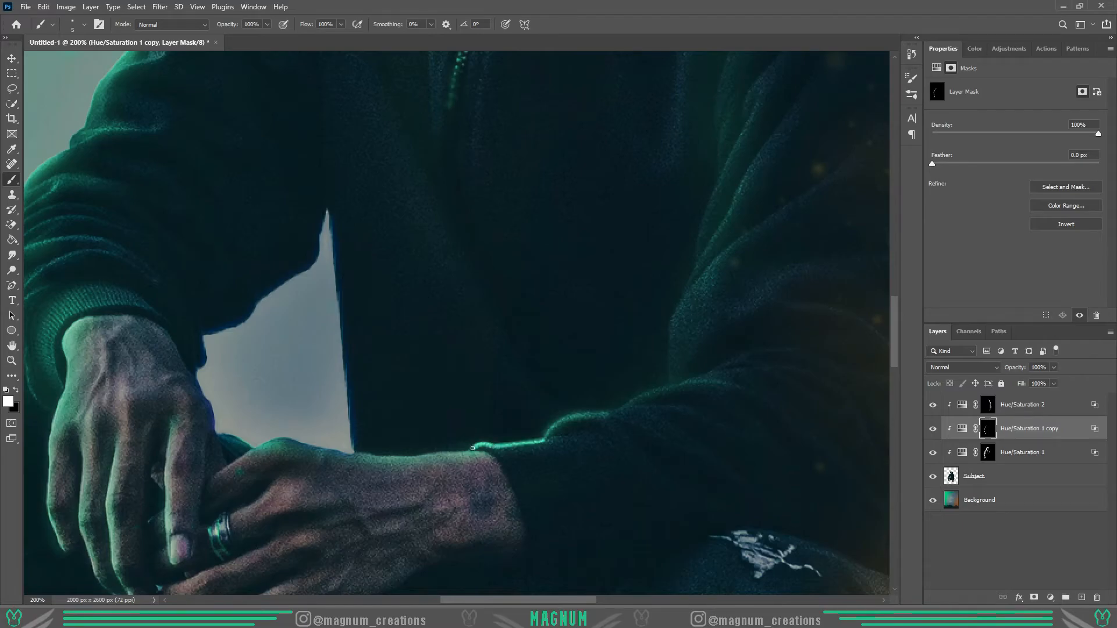
{"action": "key", "text": "x"}
{"action": "left_click_drag", "start_coordinate": [611, 410], "coordinate": [641, 390]}
- Paint green highlights on the subject's face mask, refining them with black strokes
{"action": "key", "text": "x"}
{"action": "left_click_drag", "start_coordinate": [631, 428], "coordinate": [676, 428]}
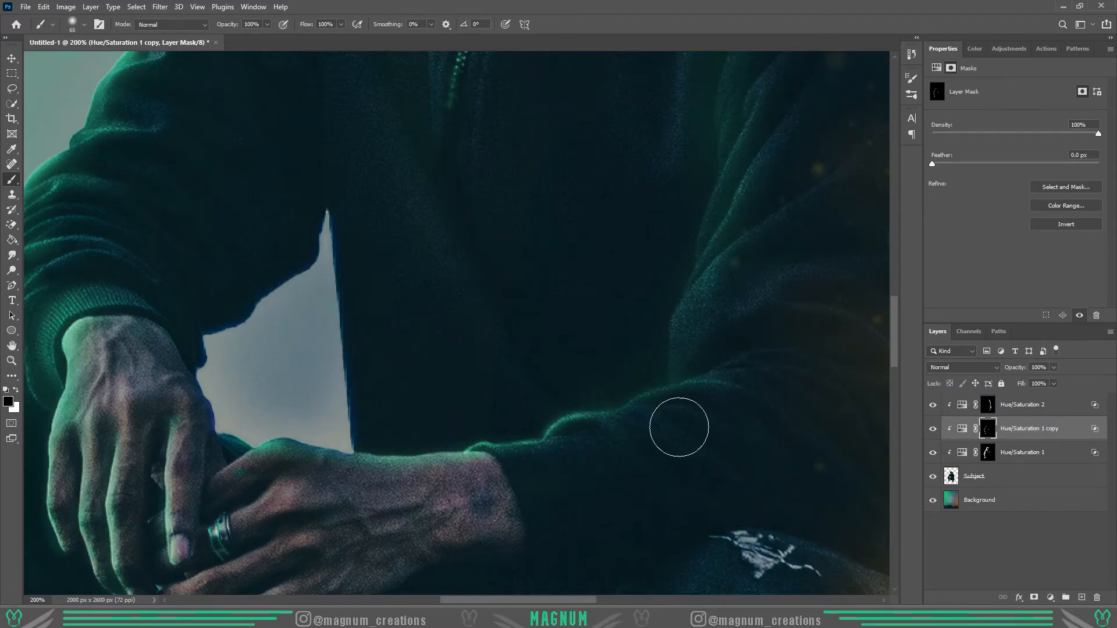
{"action": "key", "text": "z"}
{"action": "key", "text": "ctrl+0"}
{"action": "triple_click", "coordinate": [445, 224]}
{"action": "double_click", "coordinate": [453, 192]}
{"action": "left_click", "coordinate": [11, 180]}
{"action": "key", "text": "x"}
{"action": "mouse_move", "coordinate": [544, 247]}
{"action": "left_mouse_down"}
{"action": "mouse_move", "coordinate": [662, 351]}
{"action": "mouse_move", "coordinate": [697, 356]}
{"action": "left_mouse_up"}
{"action": "key", "text": "x"}
{"action": "mouse_move", "coordinate": [696, 341]}
{"action": "left_mouse_down"}
{"action": "mouse_move", "coordinate": [710, 341]}
{"action": "mouse_move", "coordinate": [562, 247]}
{"action": "left_mouse_up"}
{"action": "right_click", "coordinate": [421, 291]}
{"action": "key", "text": "x"}
{"action": "mouse_move", "coordinate": [435, 298]}
{"action": "left_mouse_down"}
{"action": "mouse_move", "coordinate": [432, 250]}
{"action": "mouse_move", "coordinate": [501, 153]}
{"action": "left_mouse_up"}
{"action": "left_click_drag", "start_coordinate": [536, 161], "coordinate": [550, 161]}
- Refine the green highlight around the lower part of the face mask with alternating white and black strokes
{"action": "key", "text": "x"}
{"action": "mouse_move", "coordinate": [499, 213]}
{"action": "left_mouse_down"}
{"action": "mouse_move", "coordinate": [448, 267]}
{"action": "mouse_move", "coordinate": [455, 241]}
{"action": "mouse_move", "coordinate": [456, 280]}
{"action": "left_mouse_up"}
{"action": "key", "text": "x"}
{"action": "left_click_drag", "start_coordinate": [701, 364], "coordinate": [542, 459]}
{"action": "key", "text": "x"}
{"action": "left_click_drag", "start_coordinate": [701, 401], "coordinate": [544, 476]}
{"action": "mouse_move", "coordinate": [538, 438]}
{"action": "left_mouse_down"}
{"action": "mouse_move", "coordinate": [678, 358]}
{"action": "mouse_move", "coordinate": [679, 371]}
{"action": "mouse_move", "coordinate": [565, 452]}
{"action": "mouse_move", "coordinate": [589, 458]}
{"action": "mouse_move", "coordinate": [554, 457]}
{"action": "left_mouse_up"}
{"action": "key", "text": "x"}
{"action": "key", "text": "x"}
{"action": "key", "text": "x"}
{"action": "key", "text": "x"}
{"action": "key", "text": "x"}
{"action": "key", "text": "x"}
{"action": "mouse_move", "coordinate": [713, 385]}
{"action": "left_mouse_down"}
{"action": "mouse_move", "coordinate": [734, 386]}
{"action": "mouse_move", "coordinate": [548, 477]}
{"action": "left_mouse_up"}
{"action": "key", "text": "z"}
{"action": "key", "text": "ctrl+0"}
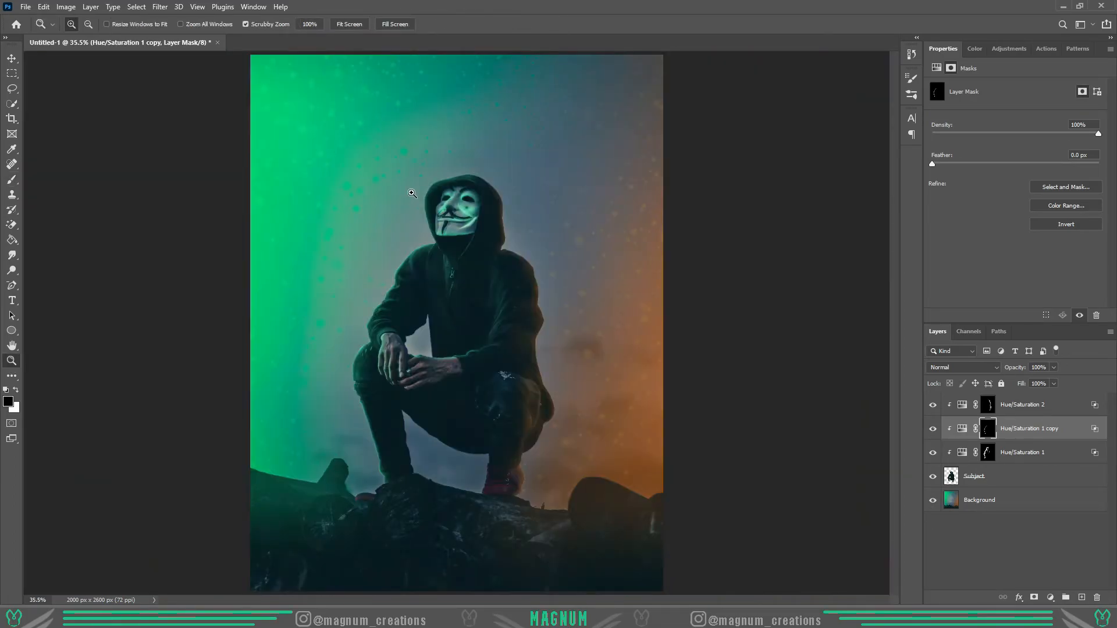
- Resize the brush and paint a thin green rim along the hood's green-side edge
{"action": "left_click_drag", "start_coordinate": [442, 195], "coordinate": [520, 196]}
{"action": "key", "text": "b"}
{"action": "left_click_drag", "start_coordinate": [309, 26], "coordinate": [285, 31]}
{"action": "right_click", "coordinate": [300, 224]}
{"action": "key", "text": "z"}
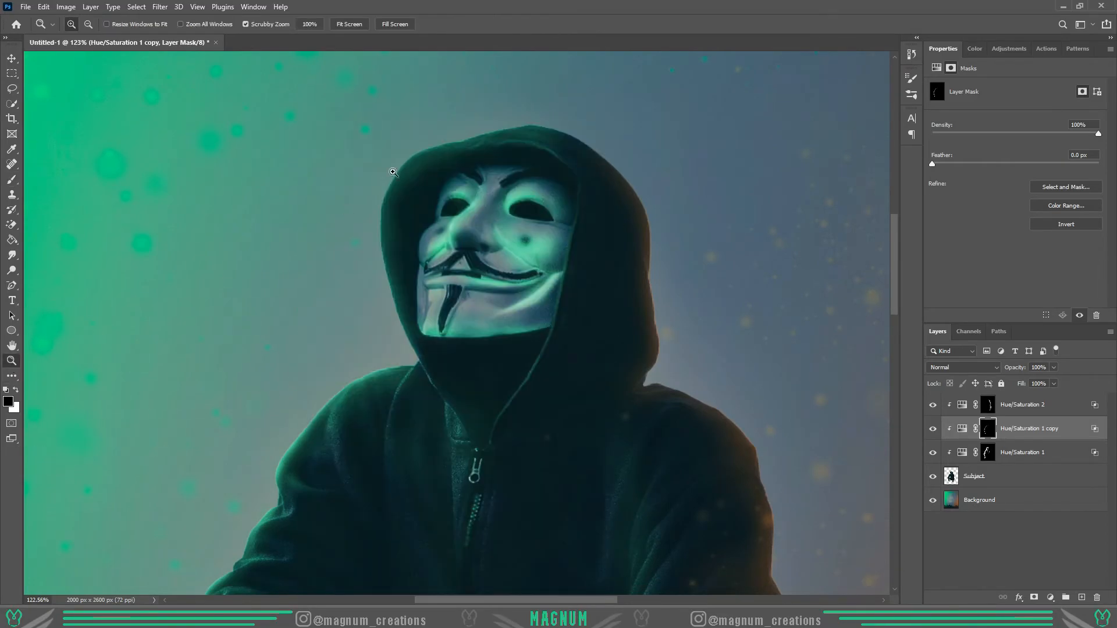
{"action": "left_click", "coordinate": [411, 158]}
{"action": "key", "text": "b"}
{"action": "right_click", "coordinate": [308, 148]}
{"action": "left_click_drag", "start_coordinate": [300, 148], "coordinate": [279, 149]}
{"action": "key", "text": "x"}
{"action": "mouse_move", "coordinate": [401, 476]}
{"action": "left_mouse_down"}
{"action": "mouse_move", "coordinate": [379, 425]}
{"action": "mouse_move", "coordinate": [348, 230]}
{"action": "mouse_move", "coordinate": [474, 115]}
{"action": "mouse_move", "coordinate": [572, 93]}
{"action": "left_mouse_up"}
- Paint fine green light along the lower edge of the hood opening below the face mask
{"action": "scroll", "coordinate": [217, 364], "scroll_direction": "down", "scroll_amount": 3}
{"action": "left_click_drag", "start_coordinate": [432, 280], "coordinate": [415, 280]}
{"action": "left_click_drag", "start_coordinate": [491, 379], "coordinate": [508, 404]}
{"action": "mouse_move", "coordinate": [441, 267]}
{"action": "left_mouse_down"}
{"action": "mouse_move", "coordinate": [457, 267]}
{"action": "mouse_move", "coordinate": [514, 389]}
{"action": "mouse_move", "coordinate": [478, 360]}
{"action": "left_mouse_up"}
{"action": "key", "text": "x"}
{"action": "key", "text": "z"}
{"action": "key", "text": "ctrl+0"}
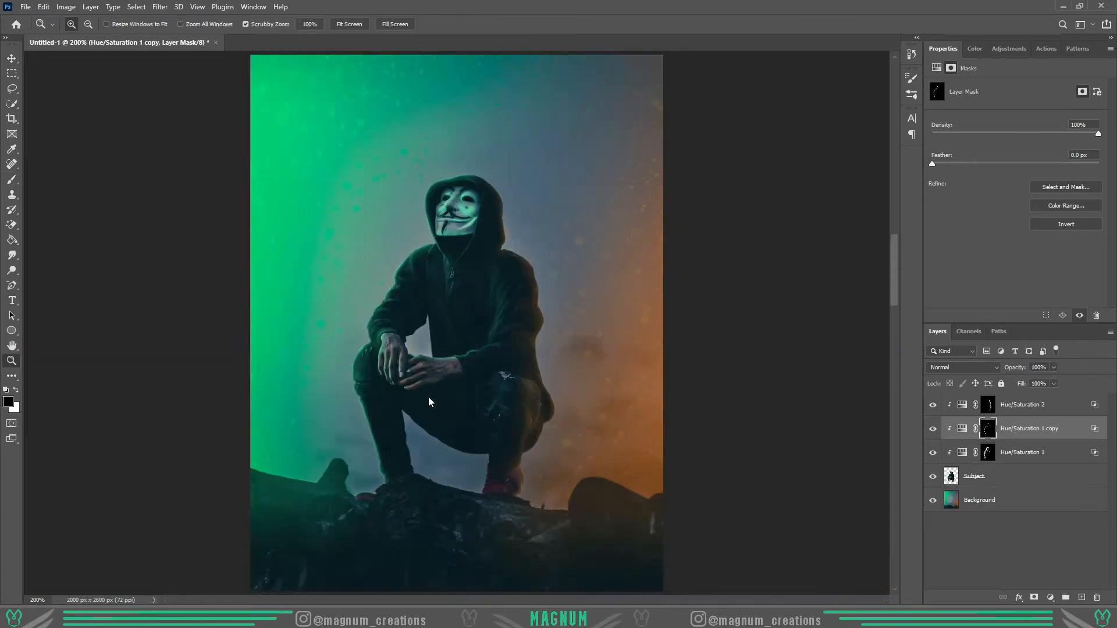
- Duplicate the orange Hue/Saturation 2 adjustment, clip the copy to the layers below, and fill its mask with black
{"action": "left_click", "coordinate": [983, 405]}
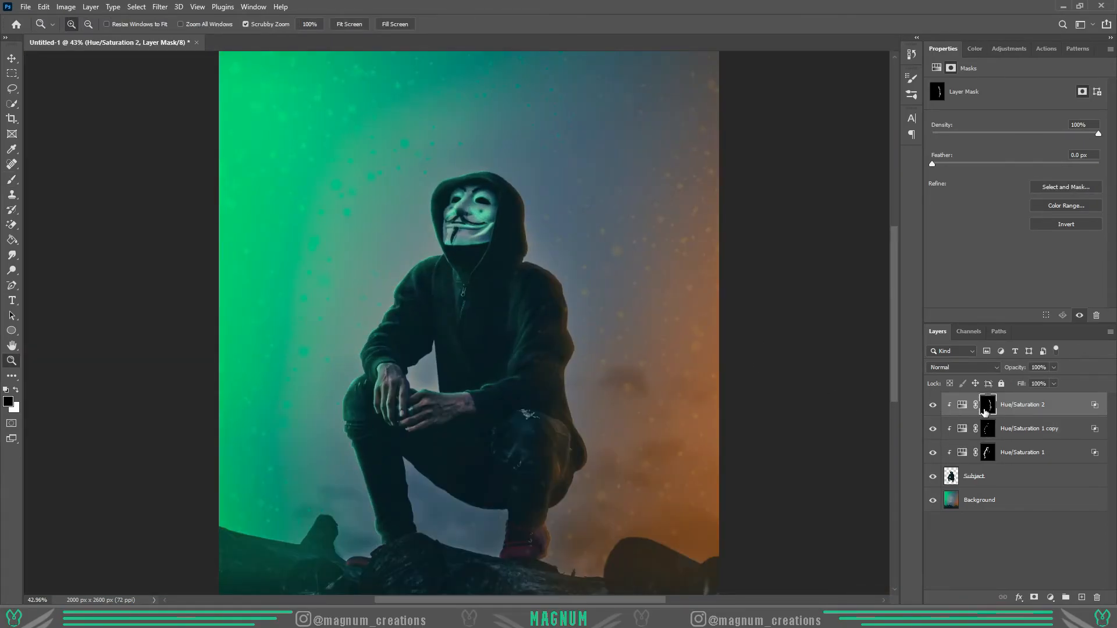
{"action": "key", "text": "ctrl+j"}
{"action": "left_click", "coordinate": [1012, 414], "text": "alt"}
{"action": "key", "text": "b"}
{"action": "key", "text": "alt+Delete"}
- Paint a thin bright orange rim along the orange-side hip, back, shoulder, hood, trouser leg and shoe
{"action": "key", "text": "z"}
{"action": "left_click", "coordinate": [546, 531]}
{"action": "left_click", "coordinate": [546, 532]}
{"action": "left_click", "coordinate": [545, 531]}
{"action": "key", "text": "b"}
{"action": "key", "text": "x"}
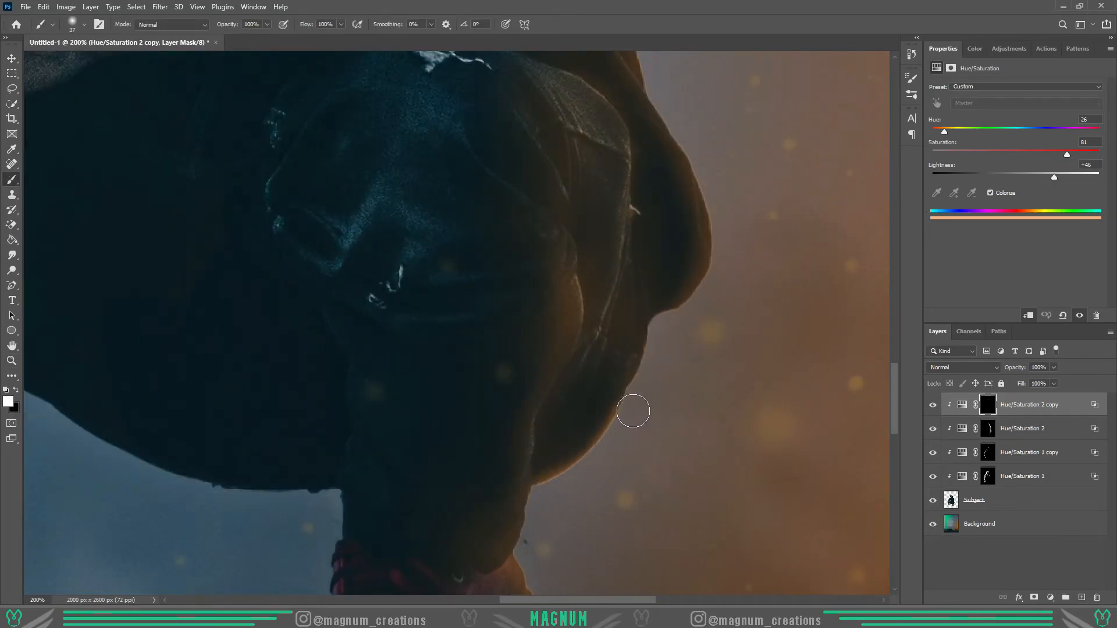
{"action": "scroll", "coordinate": [731, 239], "scroll_direction": "up", "scroll_amount": 4}
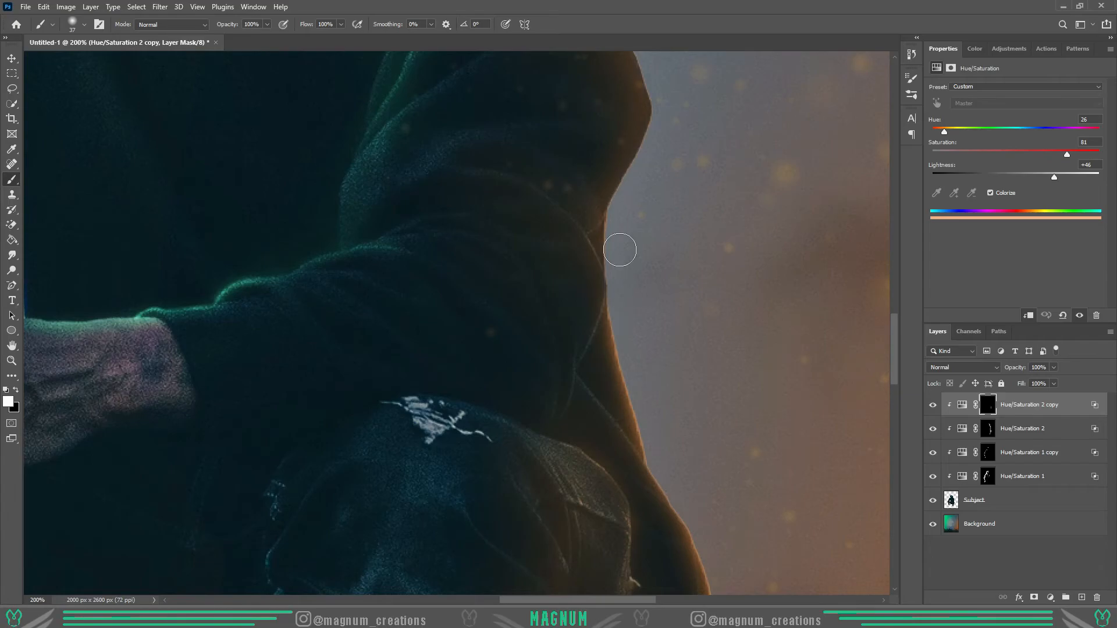
{"action": "scroll", "coordinate": [623, 254], "scroll_direction": "up", "scroll_amount": 6}
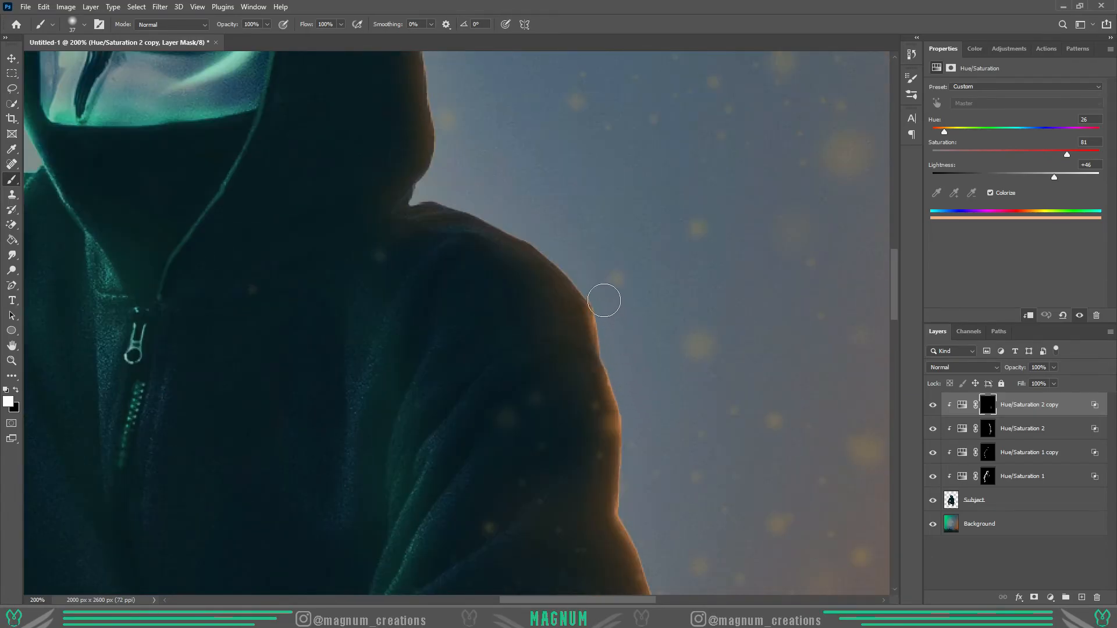
{"action": "scroll", "coordinate": [607, 307], "scroll_direction": "down", "scroll_amount": 8}
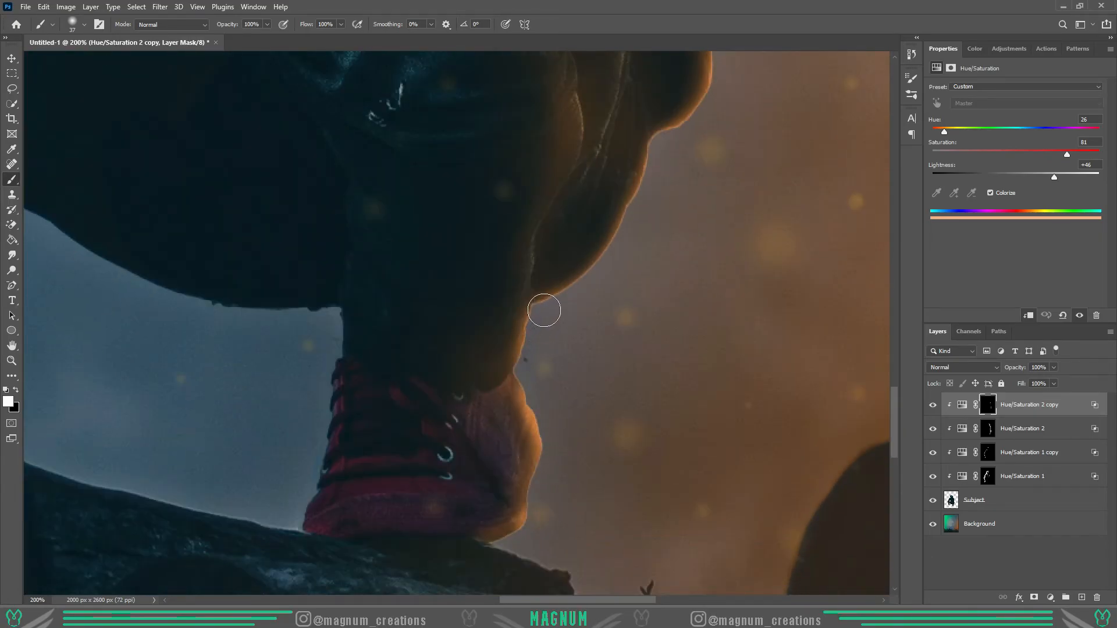
- Lower the orange copy's layer opacity to 58%
{"action": "key", "text": "z"}
{"action": "key", "text": "ctrl+0"}
{"action": "left_click", "coordinate": [1053, 367]}
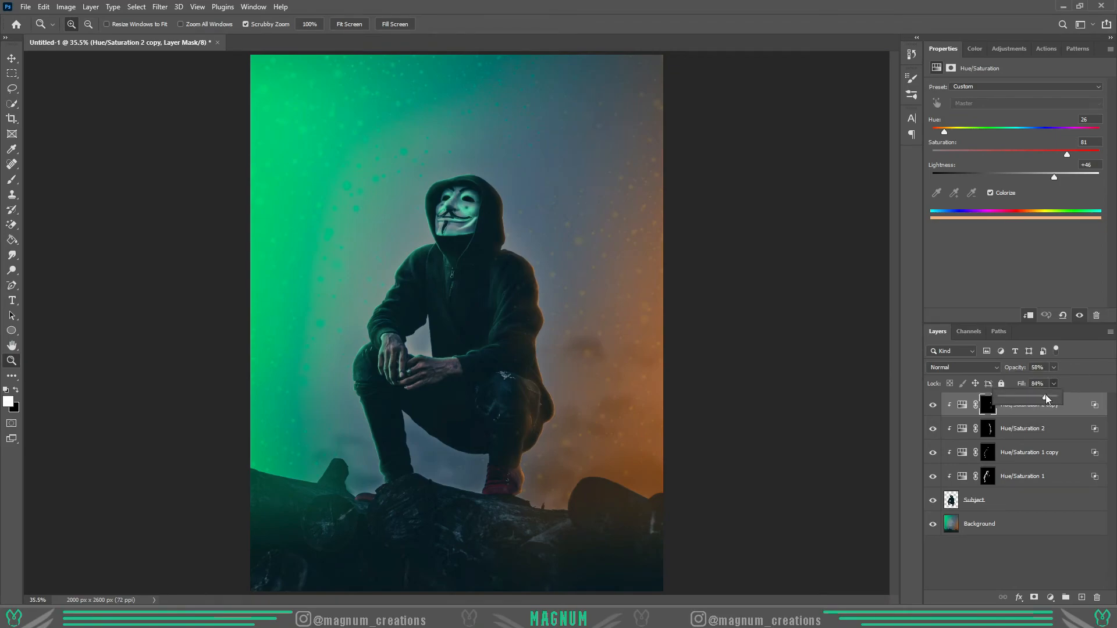
- Add a new layer on top and fill it with a light mint green
{"action": "left_click", "coordinate": [1081, 598]}
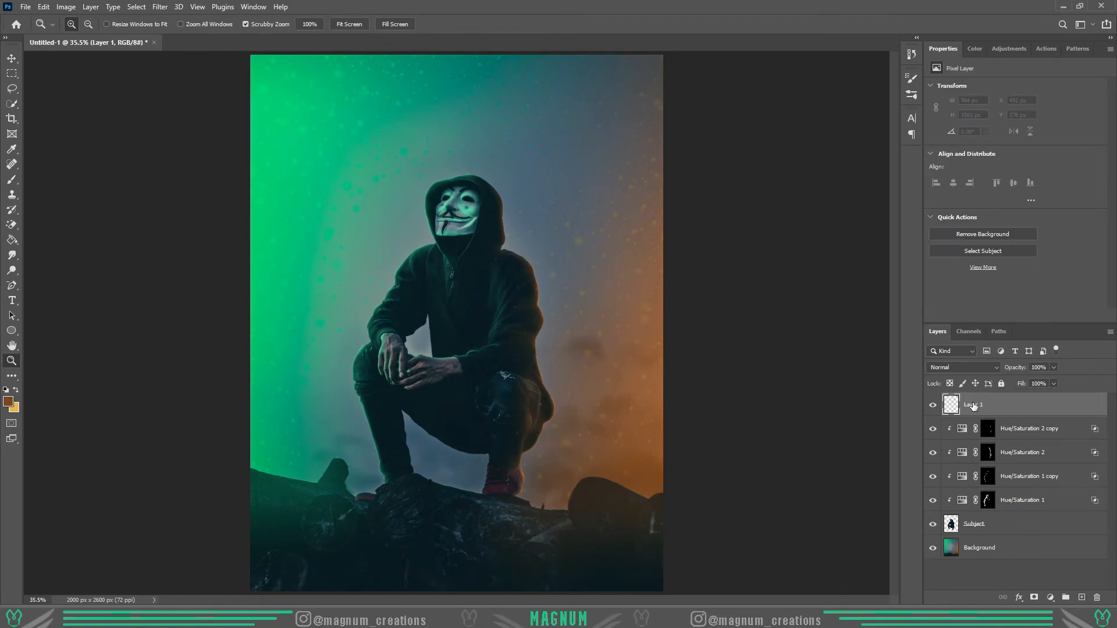
{"action": "left_click", "coordinate": [978, 47]}
{"action": "left_click_drag", "start_coordinate": [1102, 189], "coordinate": [1106, 203]}
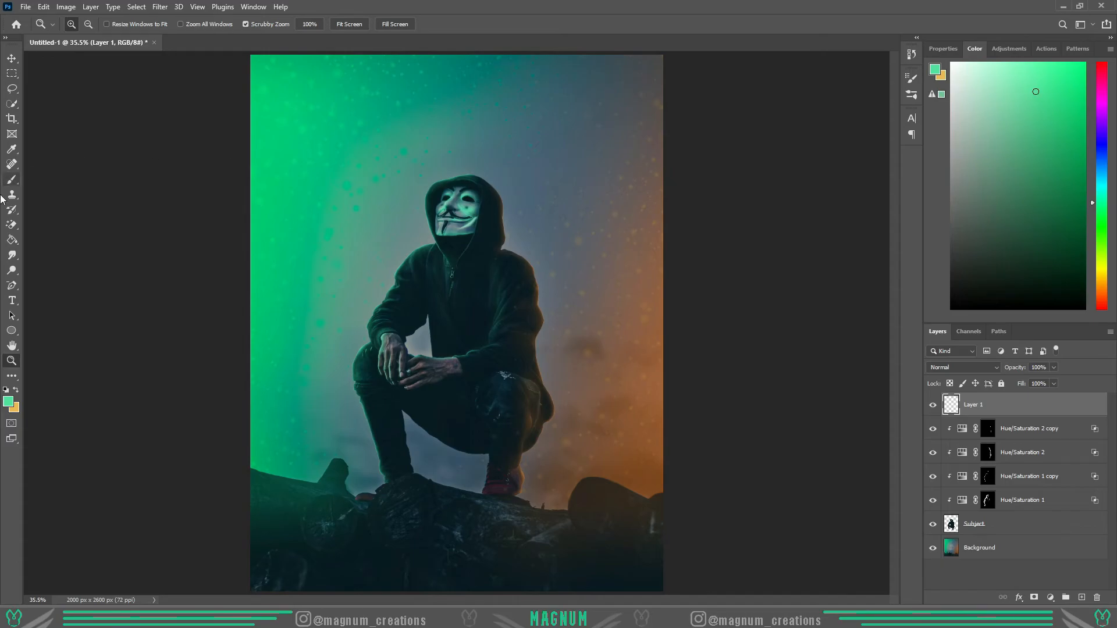
{"action": "left_click", "coordinate": [12, 240]}
{"action": "left_click", "coordinate": [504, 254]}
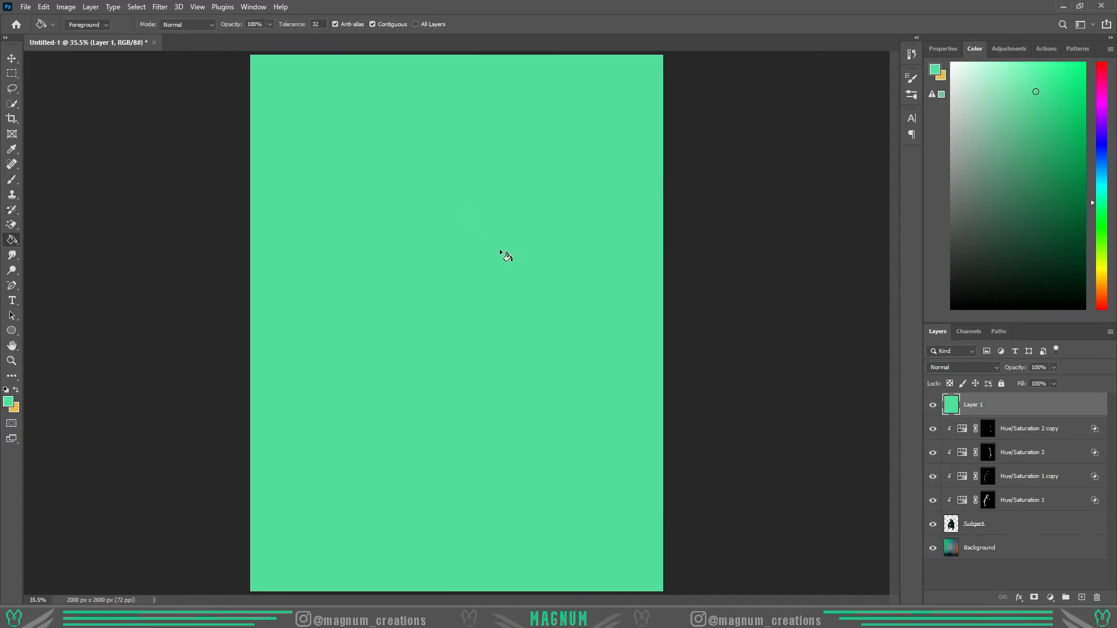
- Set the green fill layer to Hard Light at 32% opacity and add an inverted black layer mask
{"action": "left_click", "coordinate": [972, 367]}
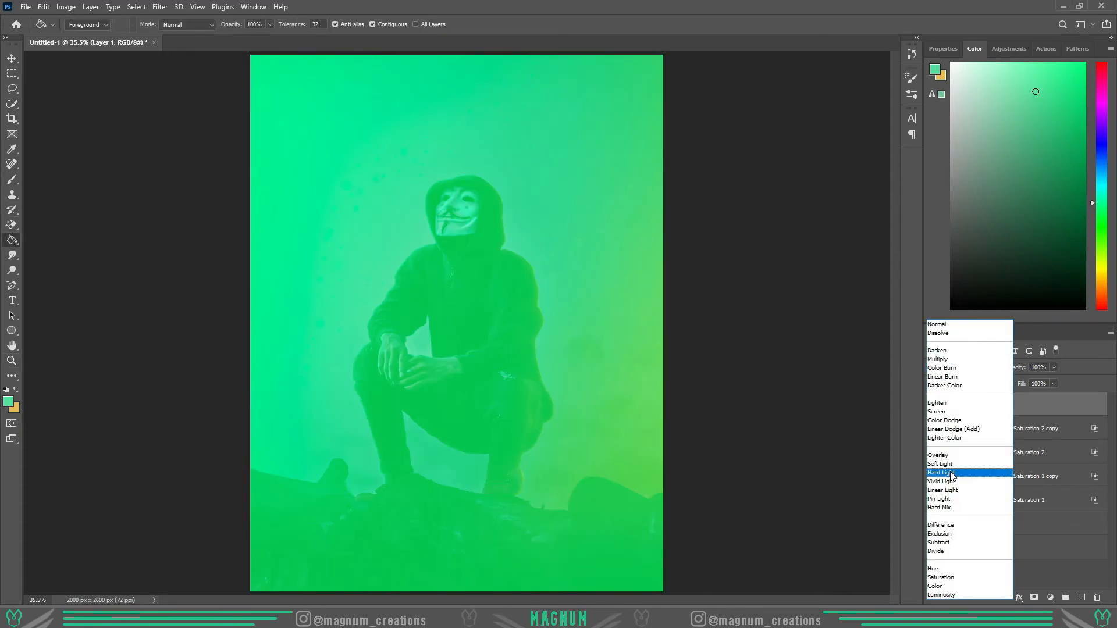
{"action": "left_click", "coordinate": [949, 476]}
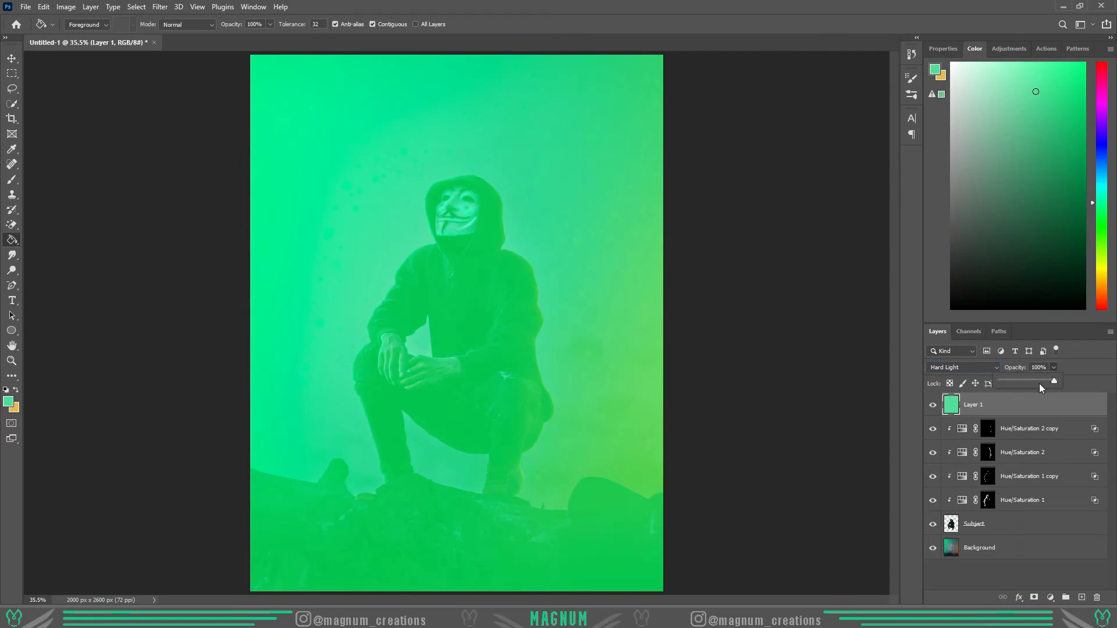
{"action": "left_click_drag", "start_coordinate": [1035, 380], "coordinate": [1018, 381]}
{"action": "left_click", "coordinate": [1033, 598]}
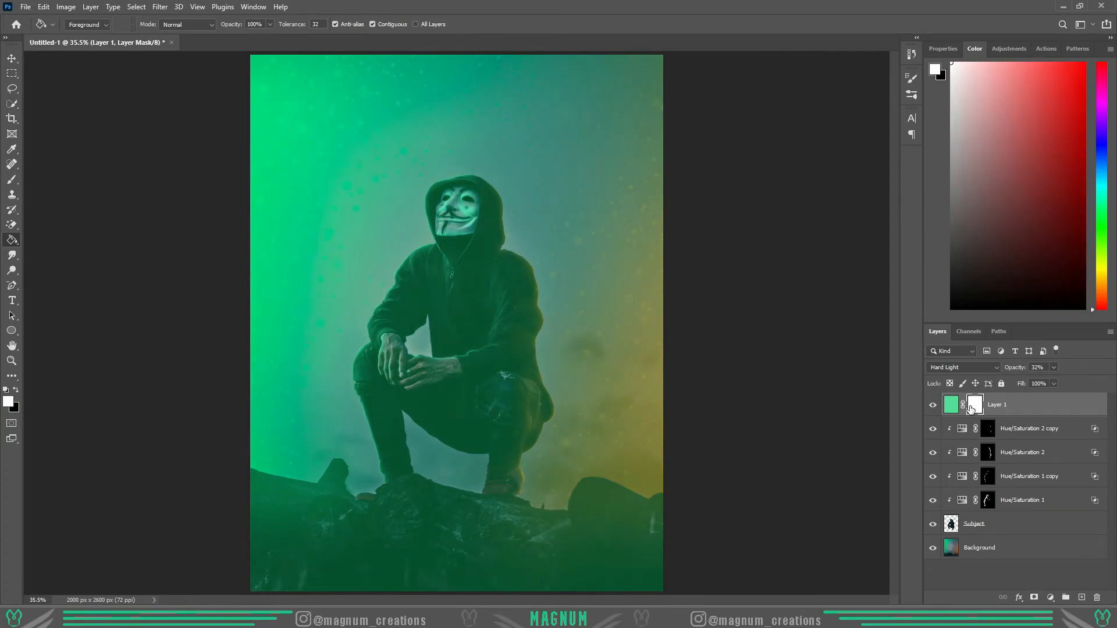
{"action": "key", "text": "ctrl+i"}
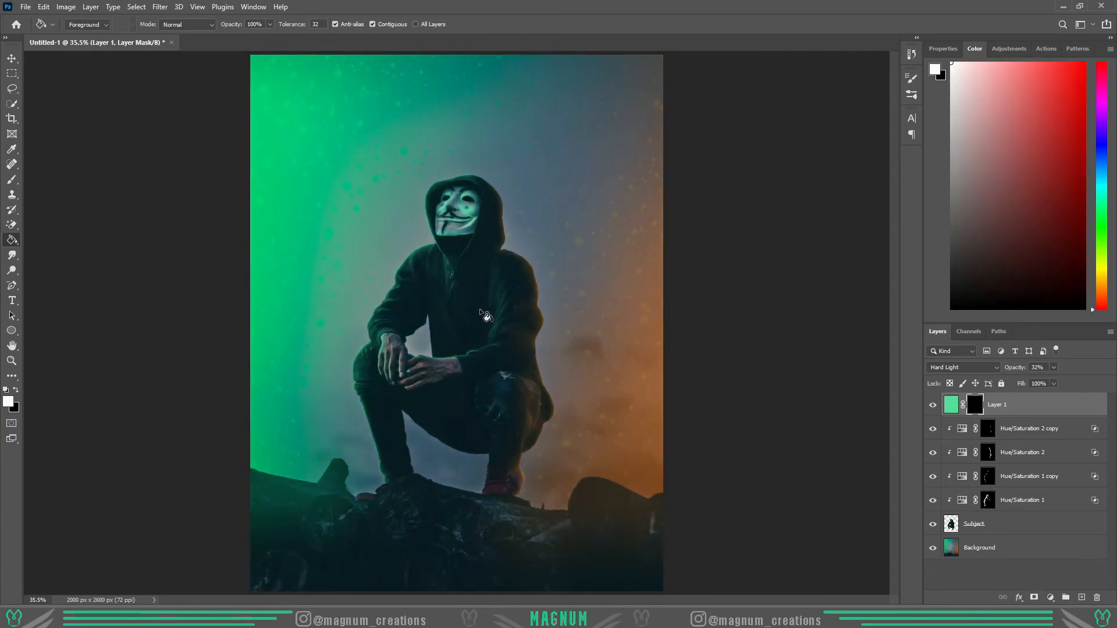
- Raise the brush flow to 51% and paint white on the mask for a green glow along the green-side hood, shoulder, arm, knee and leg
{"action": "key", "text": "b"}
{"action": "scroll", "coordinate": [418, 190], "scroll_direction": "up", "scroll_amount": 3}
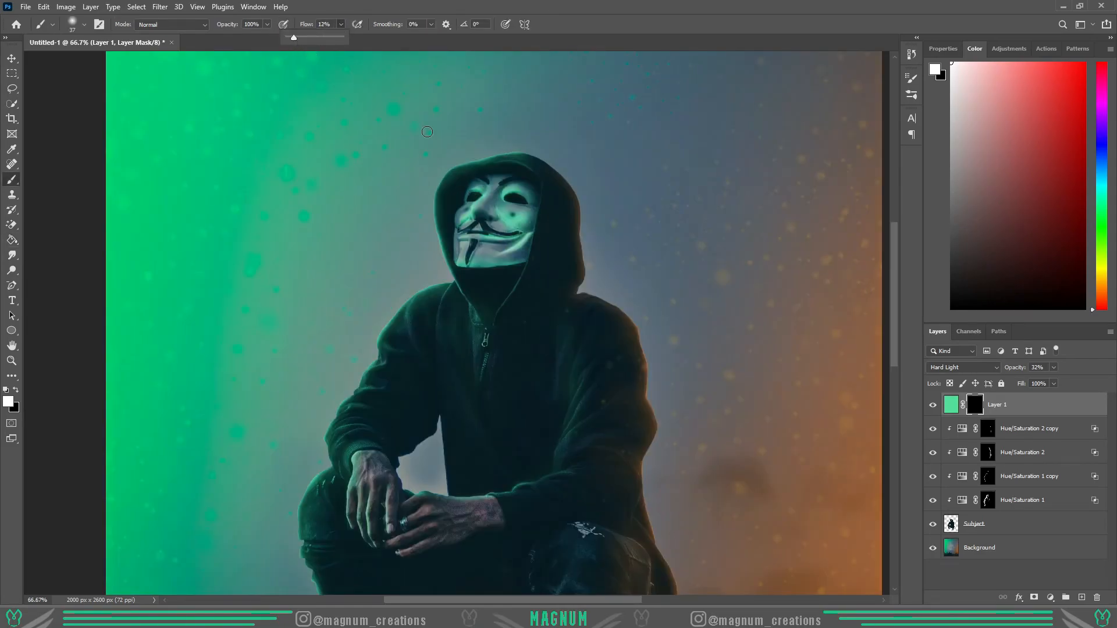
{"action": "left_click", "coordinate": [507, 153]}
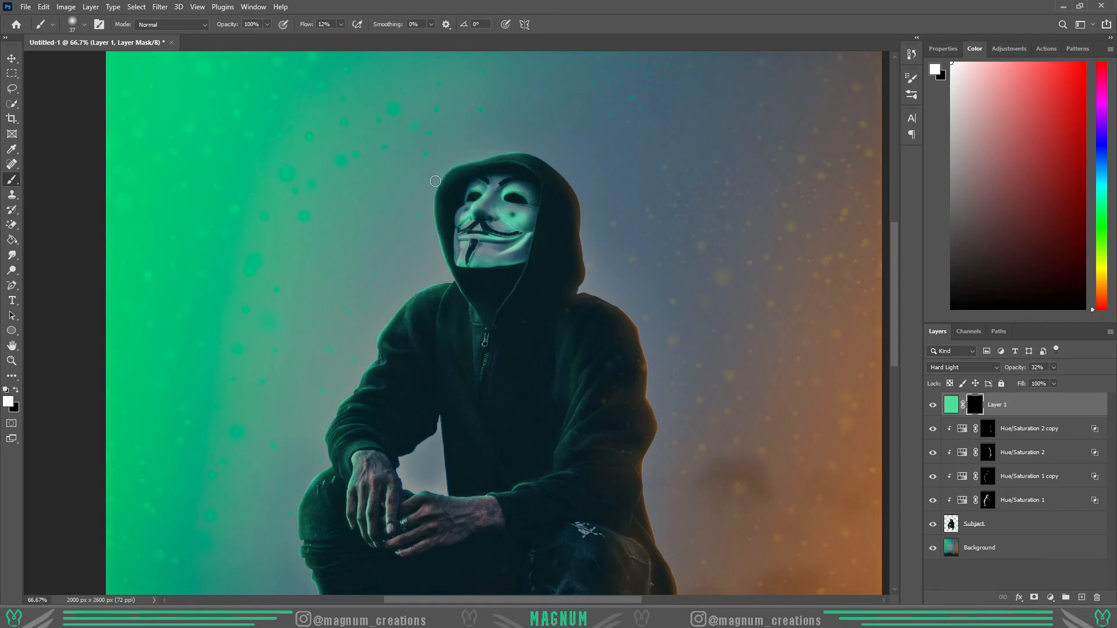
{"action": "left_click_drag", "start_coordinate": [341, 26], "coordinate": [363, 38]}
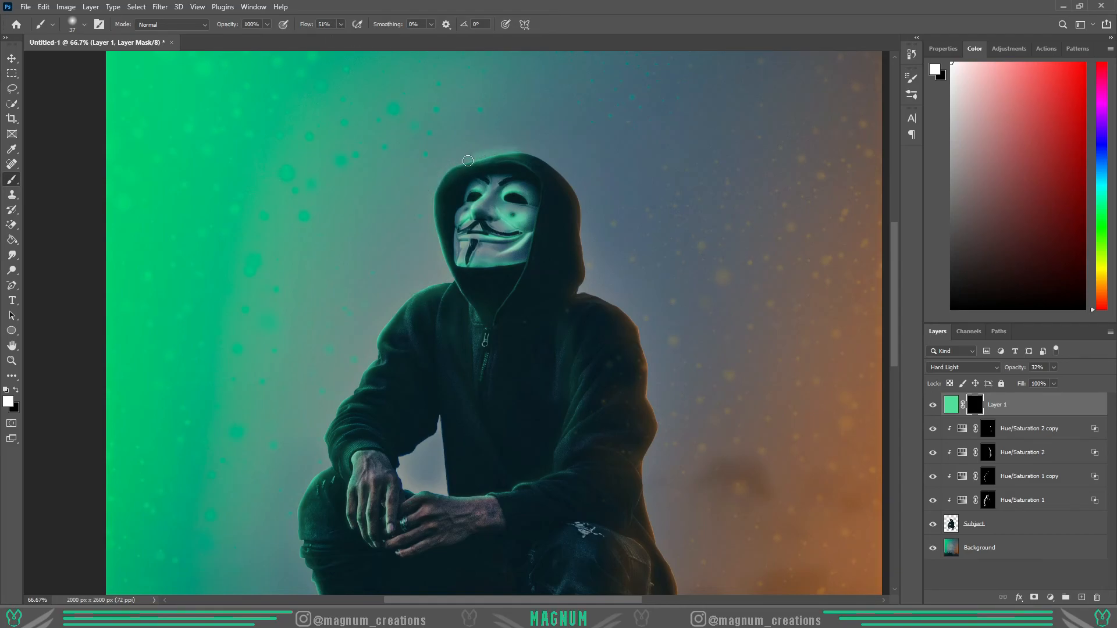
{"action": "scroll", "coordinate": [296, 399], "scroll_direction": "down", "scroll_amount": 3}
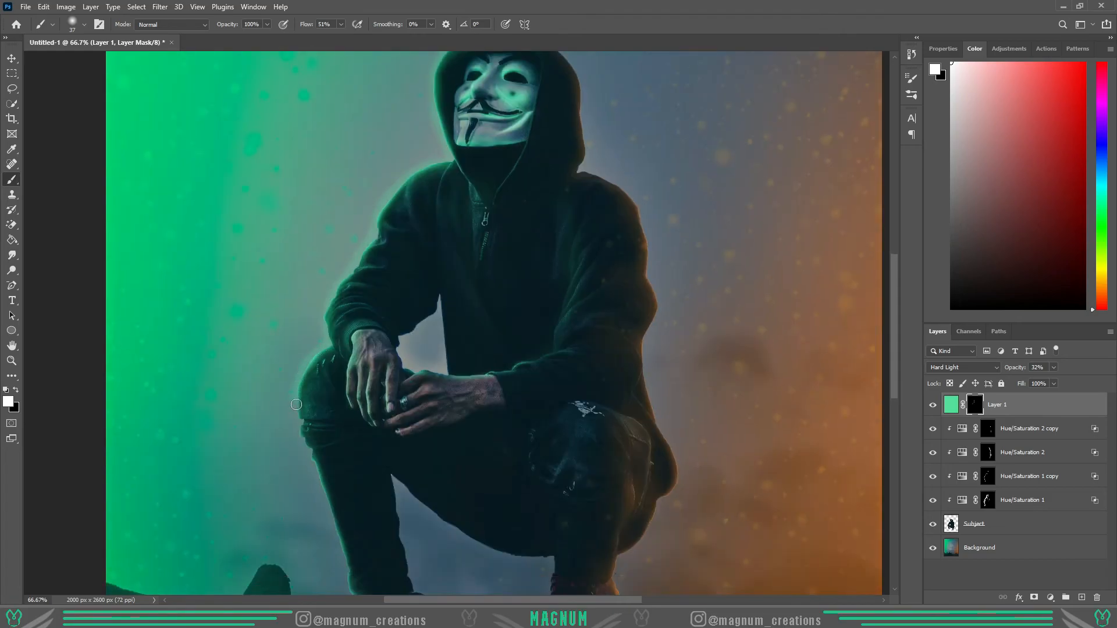
{"action": "left_click_drag", "start_coordinate": [322, 495], "coordinate": [351, 581]}
{"action": "scroll", "coordinate": [351, 580], "scroll_direction": "down", "scroll_amount": 5}
{"action": "left_click_drag", "start_coordinate": [352, 432], "coordinate": [359, 471]}
{"action": "scroll", "coordinate": [358, 472], "scroll_direction": "up", "scroll_amount": 7}
- Slightly lower the opacity of the green glow layer
{"action": "left_click", "coordinate": [12, 361]}
{"action": "left_click_drag", "start_coordinate": [478, 349], "coordinate": [407, 343]}
{"action": "left_click_drag", "start_coordinate": [466, 294], "coordinate": [627, 303]}
{"action": "left_click_drag", "start_coordinate": [1015, 367], "coordinate": [1008, 380]}
- Add a new layer above the green glow and fill it with a light orange
{"action": "left_click", "coordinate": [1081, 598]}
{"action": "left_click", "coordinate": [1102, 282]}
{"action": "left_click", "coordinate": [11, 240]}
{"action": "left_click", "coordinate": [465, 326]}
- Set the orange fill layer to Hard Light at 26% opacity and add an inverted black layer mask ready for brushing
{"action": "left_click", "coordinate": [963, 368]}
{"action": "left_click", "coordinate": [954, 476]}
{"action": "left_click", "coordinate": [1054, 368]}
{"action": "left_click", "coordinate": [1034, 597]}
{"action": "key", "text": "d"}
{"action": "key", "text": "ctrl+i"}
{"action": "key", "text": "b"}
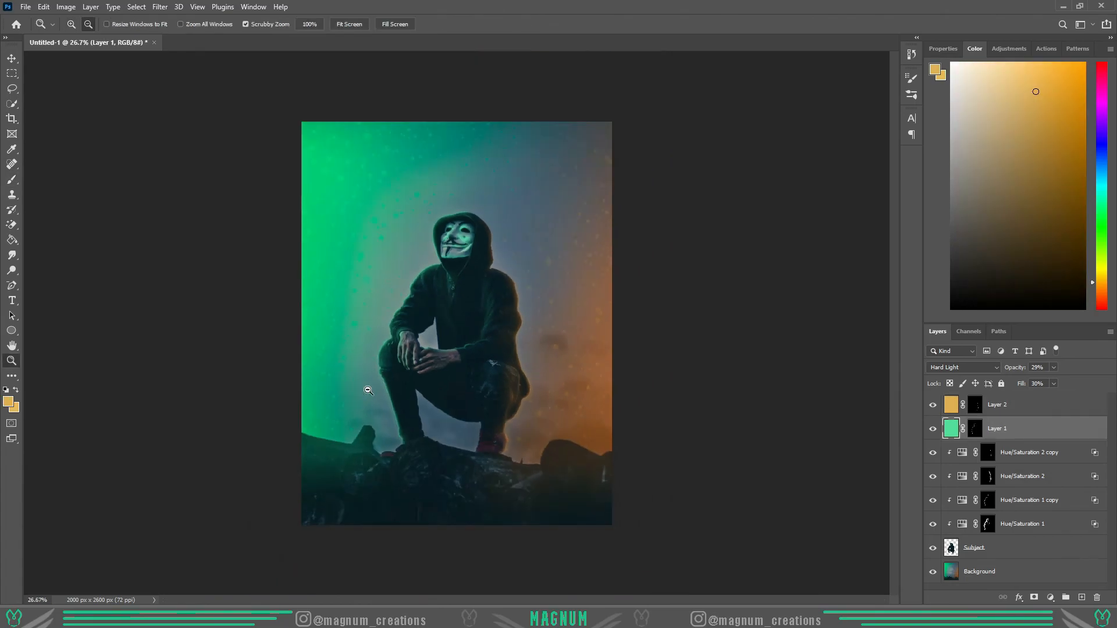
{"action": "scroll", "coordinate": [372, 387], "scroll_direction": "down", "scroll_amount": 2}
{"action": "scroll", "coordinate": [398, 371], "scroll_direction": "up", "scroll_amount": 2}
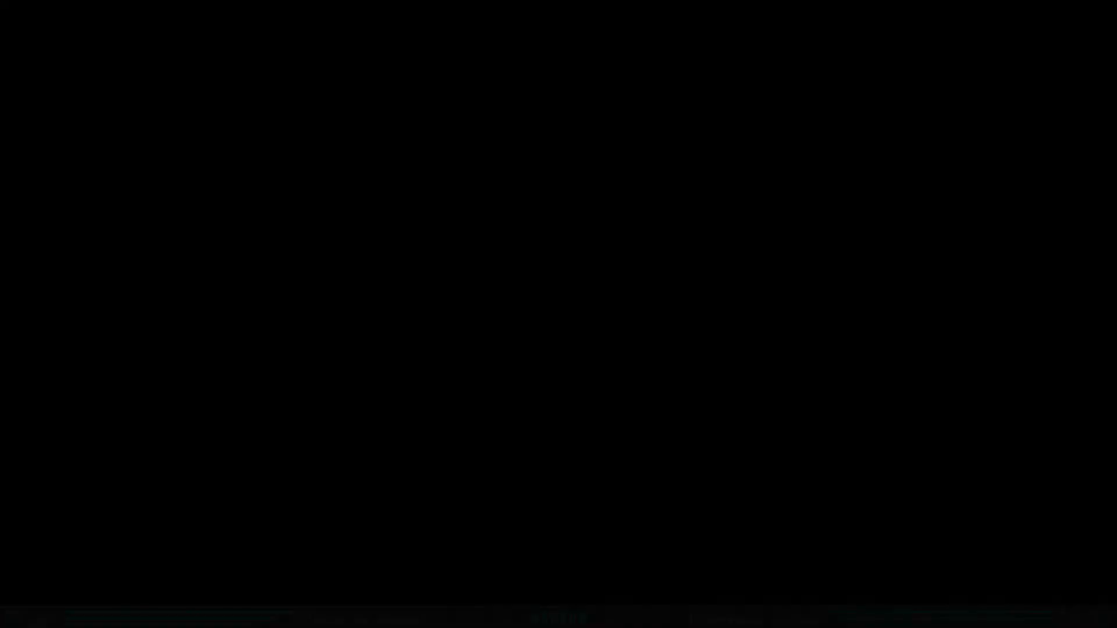